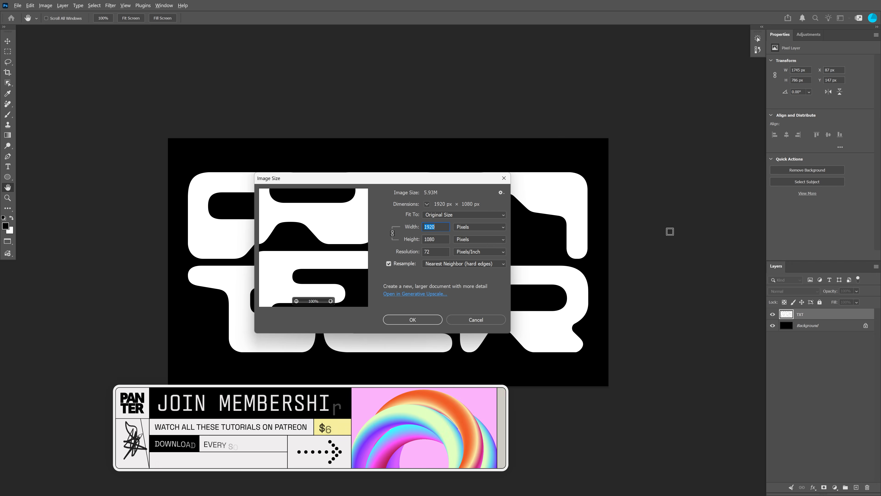
Accept the 1920 × 1080 px image size and convert the TXT layer to a smart object
key("Return")
key("v")
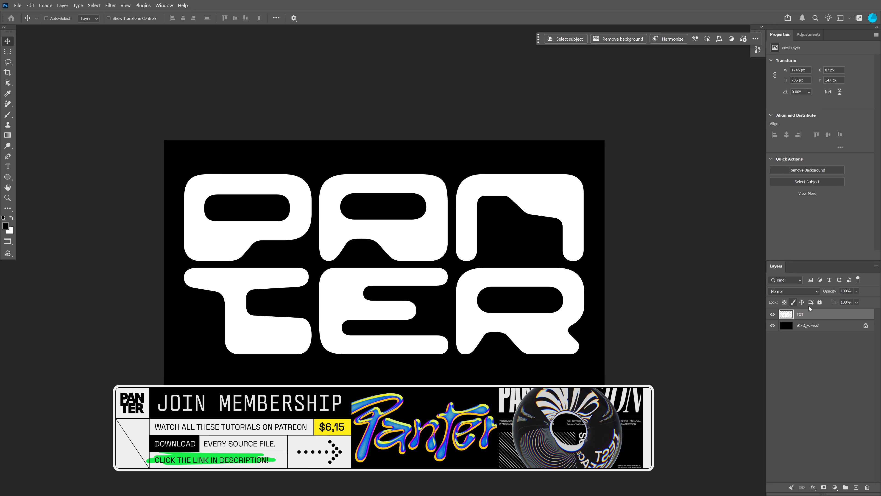
right_click(828, 314)
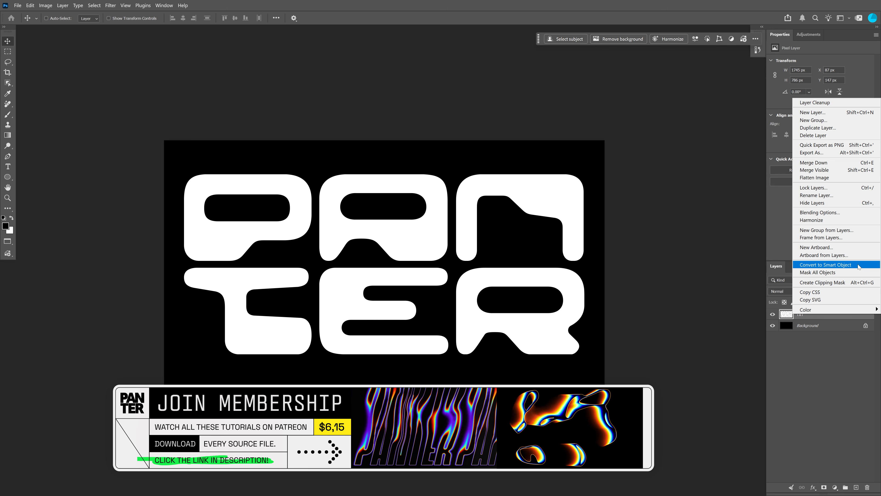
left_click(849, 266)
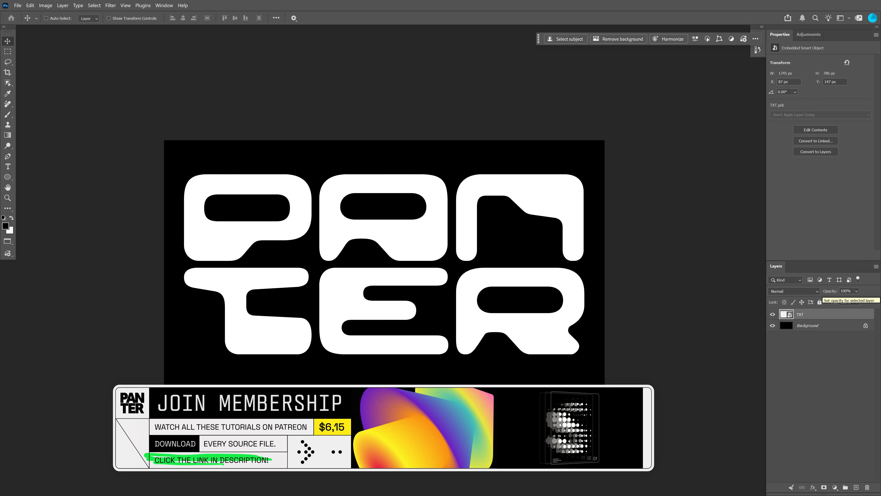
Add a Bevel & Emboss effect to the TXT layer with 260% depth and 15 px size
double_click(841, 313)
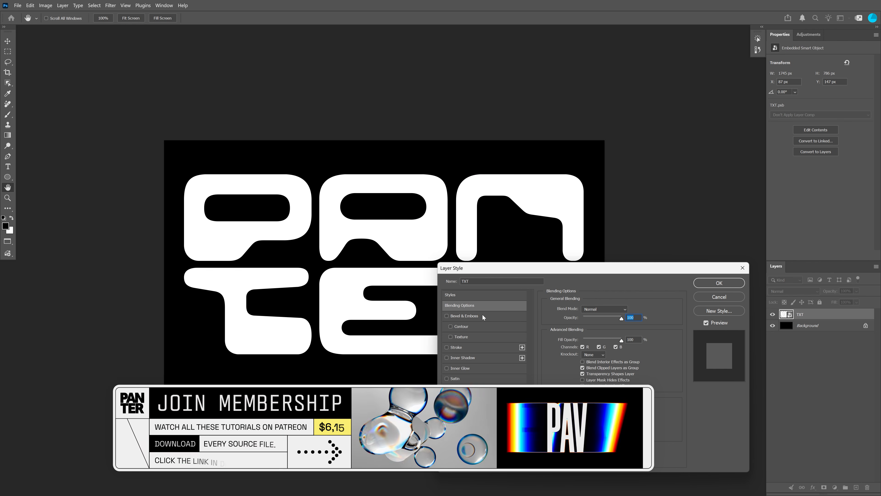
left_click(470, 318)
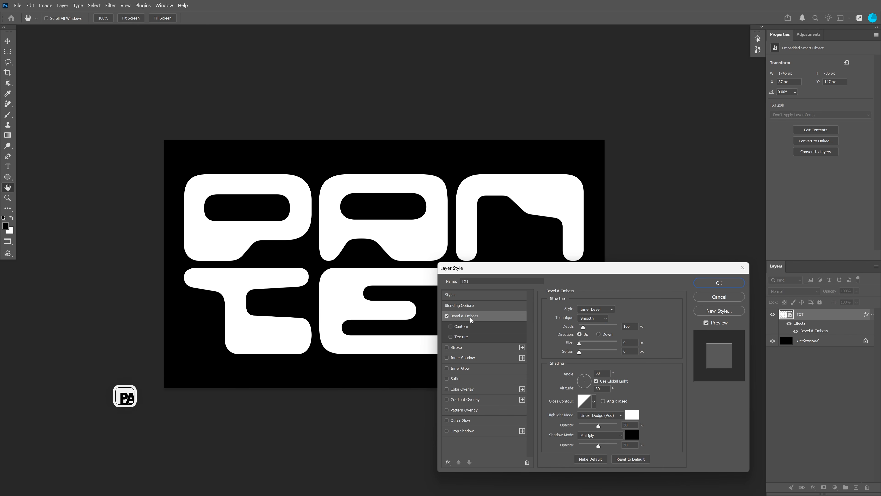
left_click_drag(631, 325, 578, 323)
type("260")
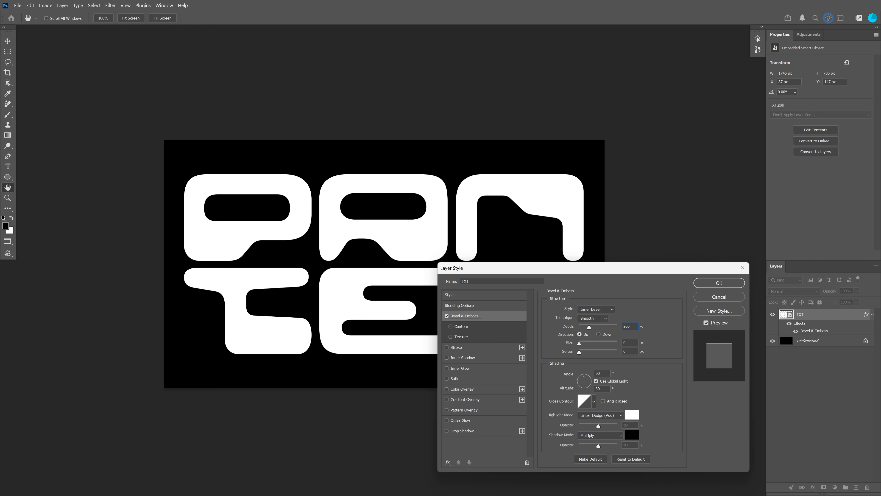
type("15")
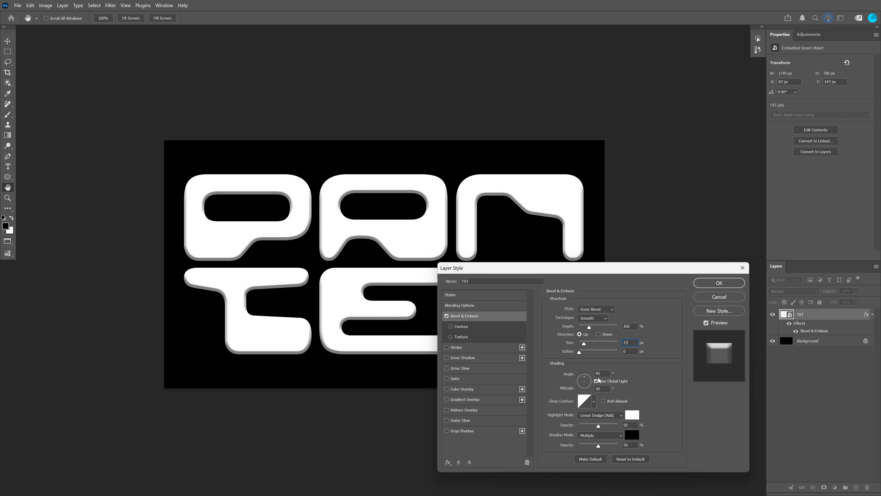
Set the bevel shading to angle -55°, altitude 25°, Screen highlights at 65% opacity and shadows at 65% opacity
left_click(573, 371)
type("-55")
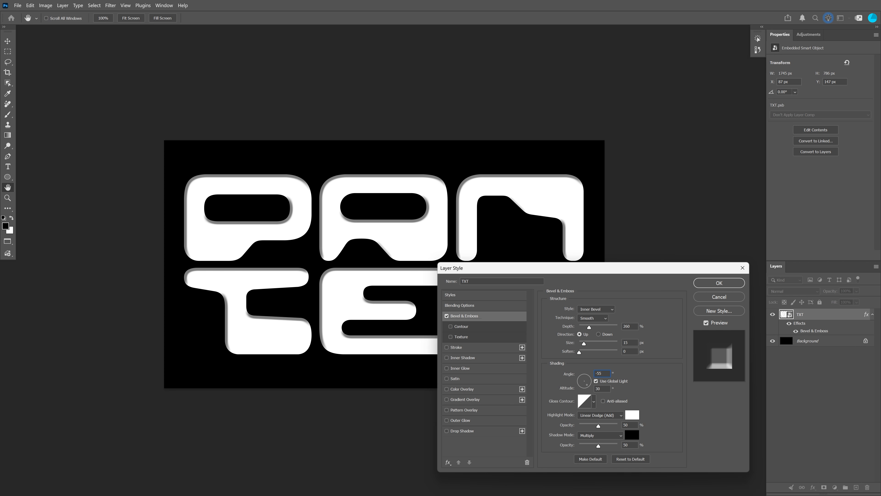
type("25")
left_click(593, 417)
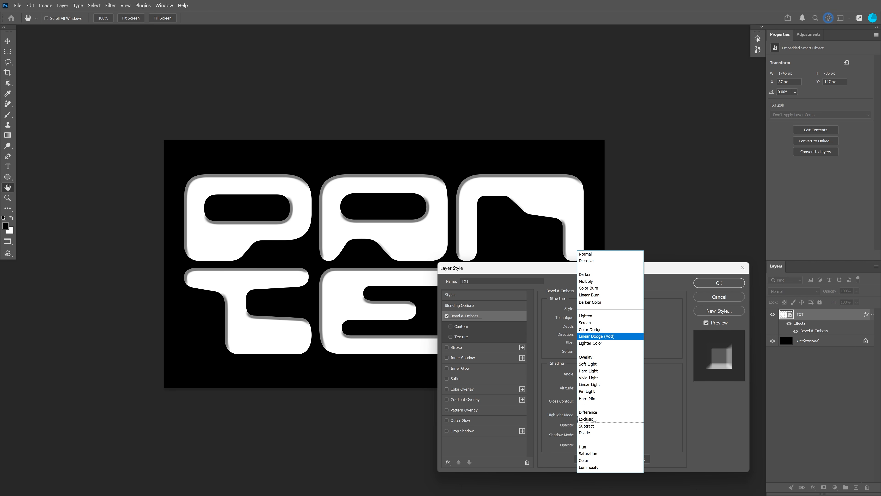
left_click(593, 322)
type("65")
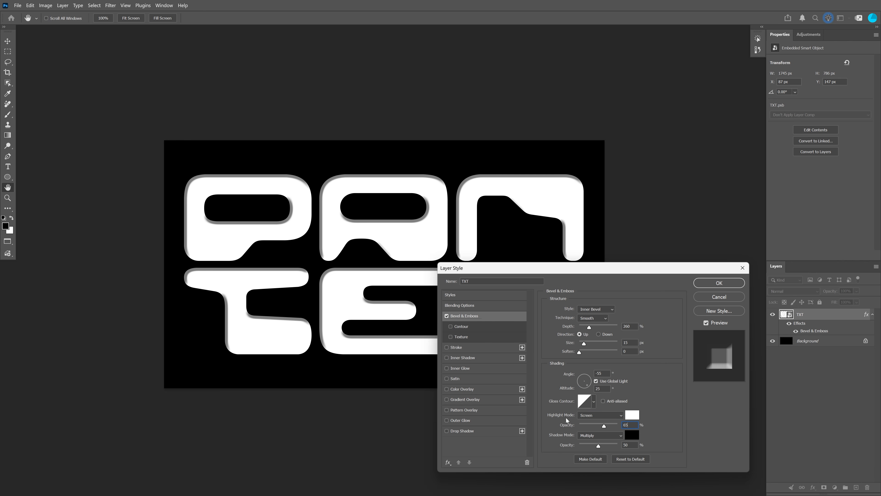
type("65")
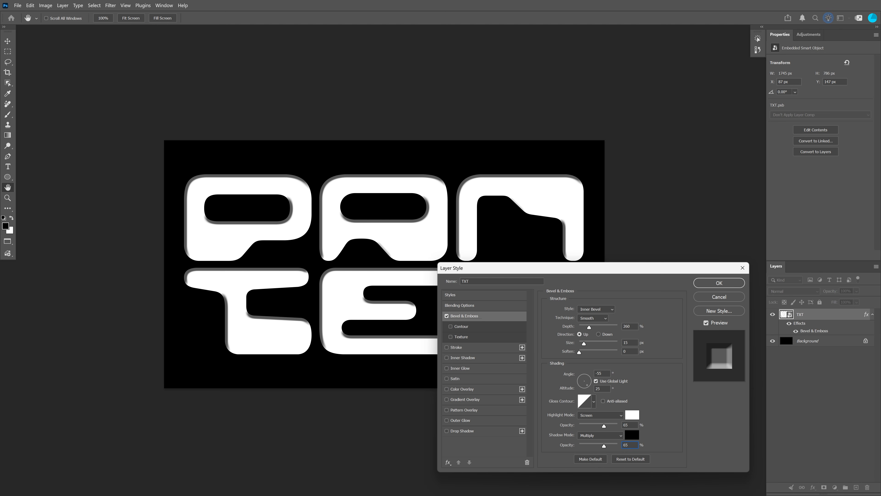
Apply the gloss contour preset with several narrow peaks to the bevel
left_click(594, 402)
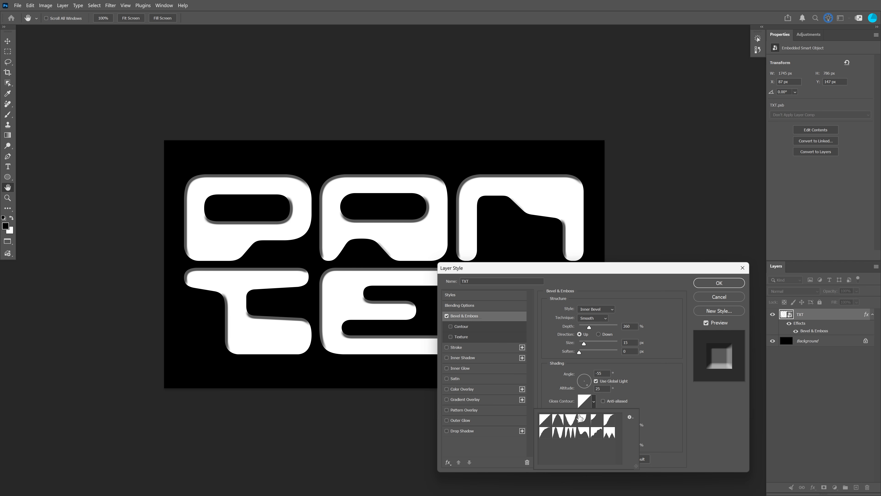
left_click(570, 433)
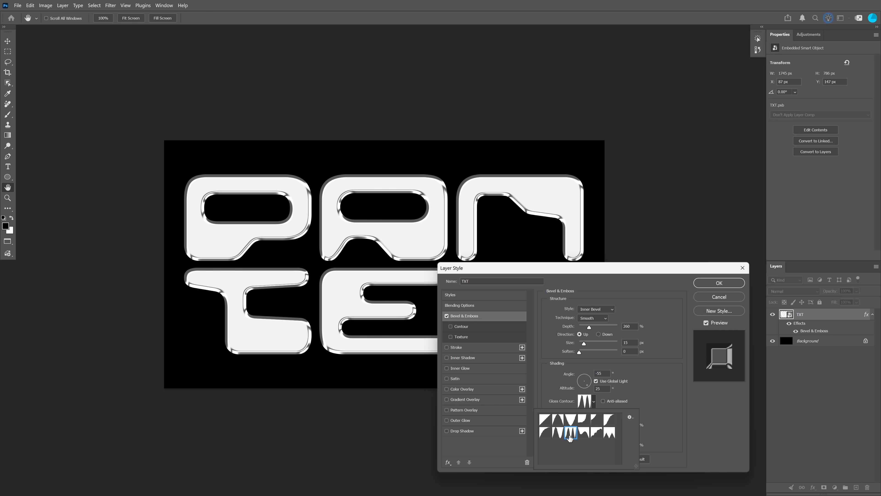
left_click(508, 404)
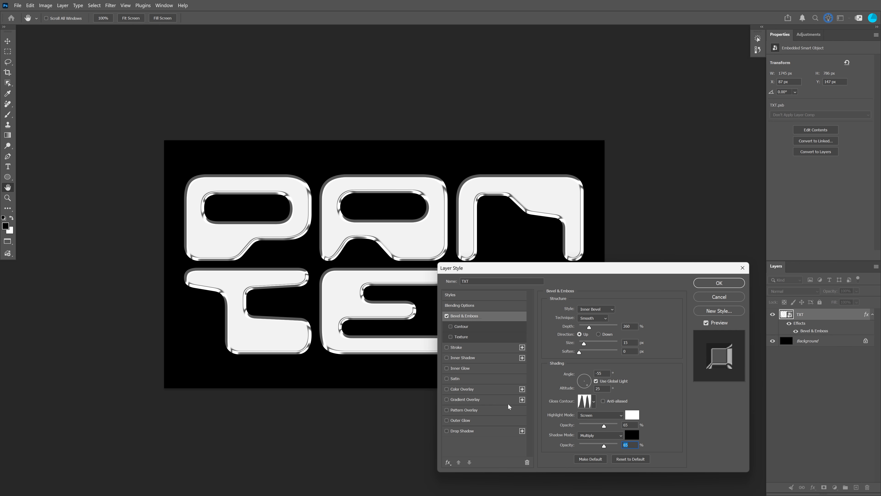
Add a Gradient Overlay effect with an angle of -70° and a scale of 70%
left_click(475, 400)
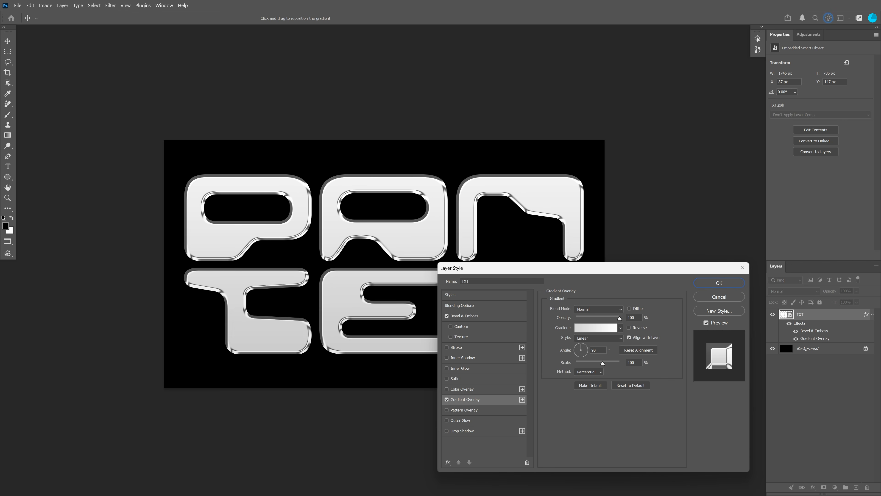
double_click(594, 350)
type("-70")
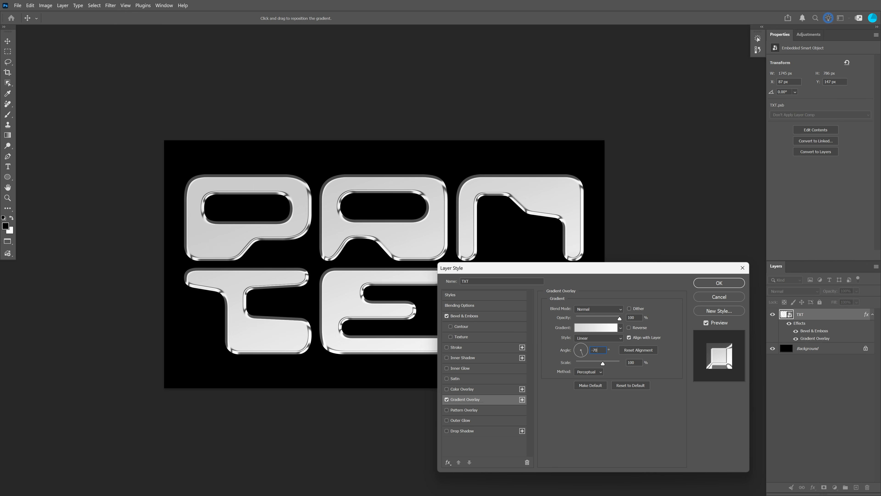
double_click(635, 363)
type("70")
Change the first color stop of the overlay gradient to pure red, ff0000
left_click(598, 330)
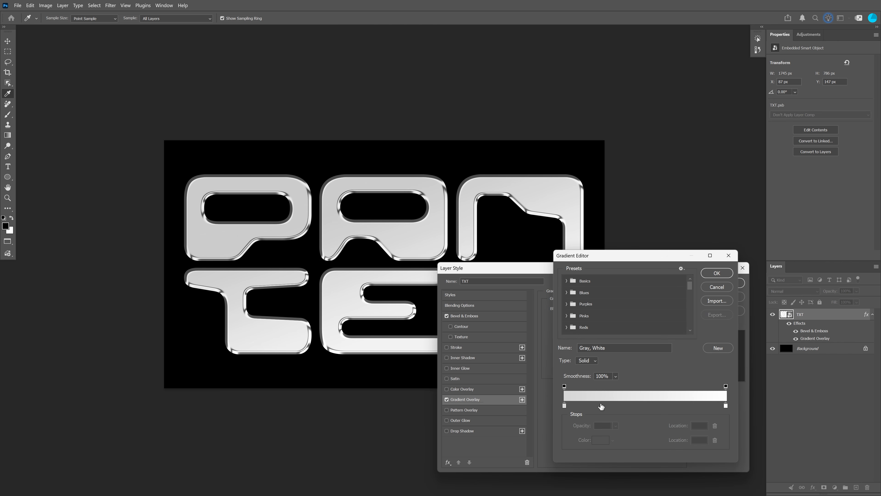
double_click(564, 406)
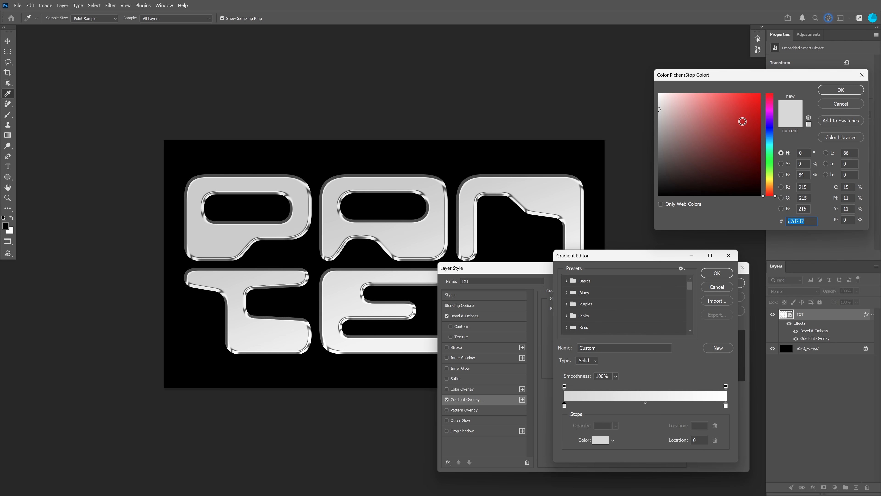
left_click(749, 97)
left_click(838, 90)
Add a white color stop to the gradient at location 39%
left_click(627, 405)
left_click(600, 442)
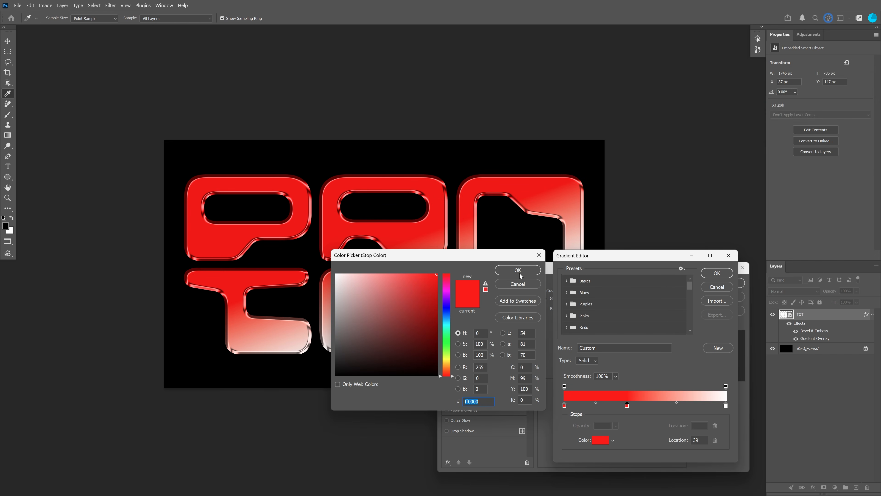
left_click_drag(389, 302, 334, 271)
left_click(515, 271)
Add a bright green color stop to the gradient at location 47%
left_click_drag(648, 405, 640, 405)
left_click(600, 440)
left_click(444, 339)
left_click(406, 283)
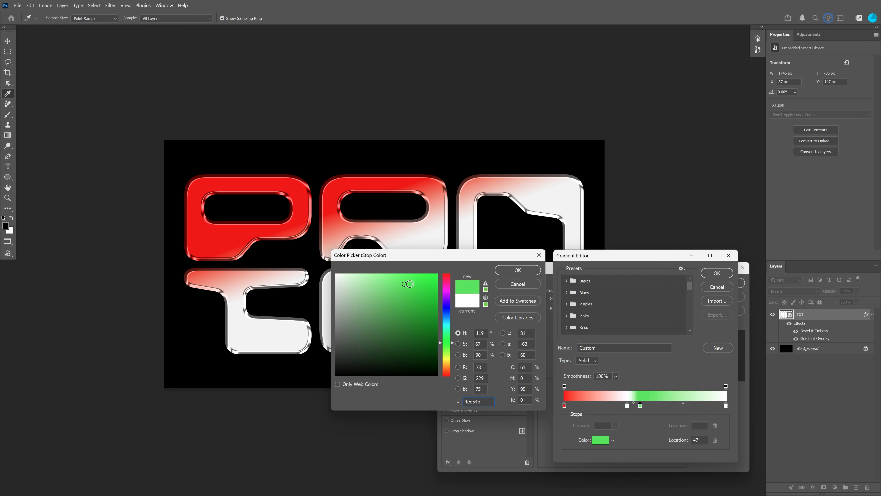
left_click(517, 270)
Add a blue-violet color stop to the gradient at location 72%
left_click(681, 405)
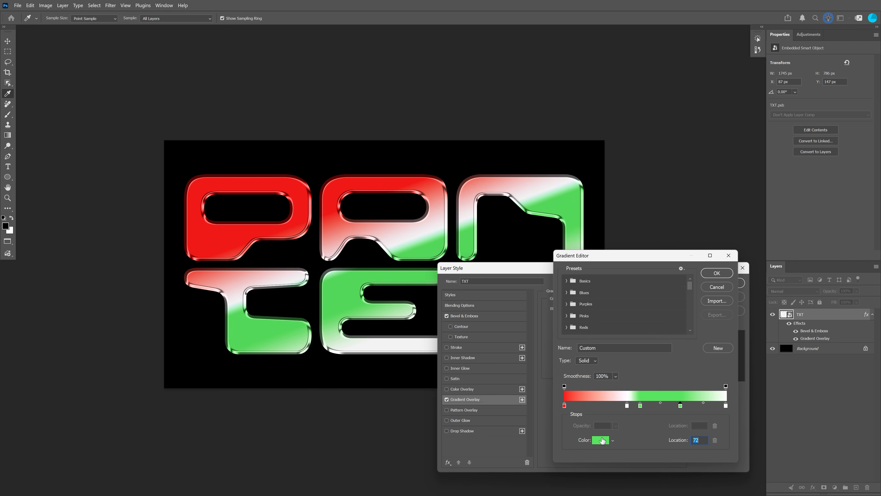
left_click(600, 440)
left_click(446, 308)
left_click(518, 270)
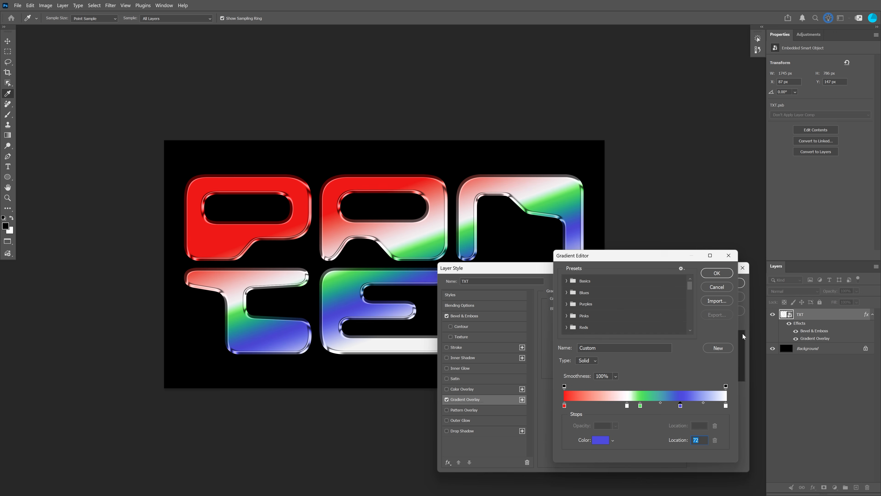
Change the gradient's end color stop at 100% to light yellow
double_click(726, 406)
left_click(447, 358)
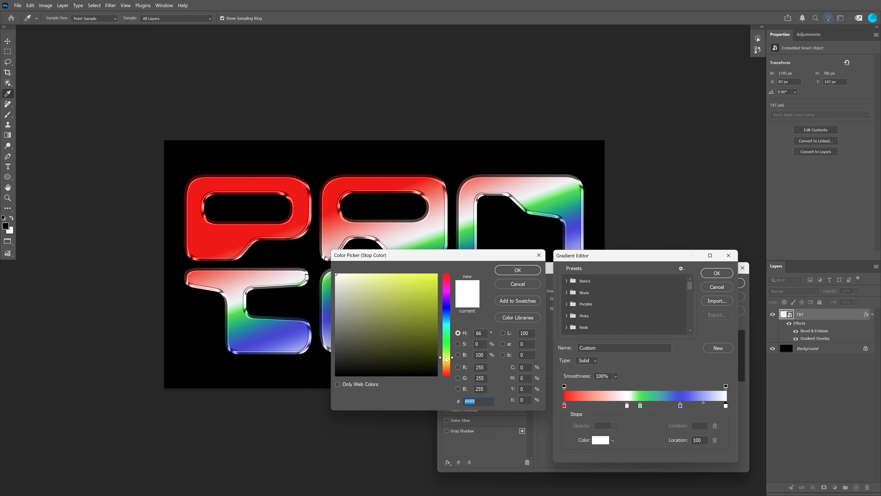
left_click(415, 279)
left_click(518, 270)
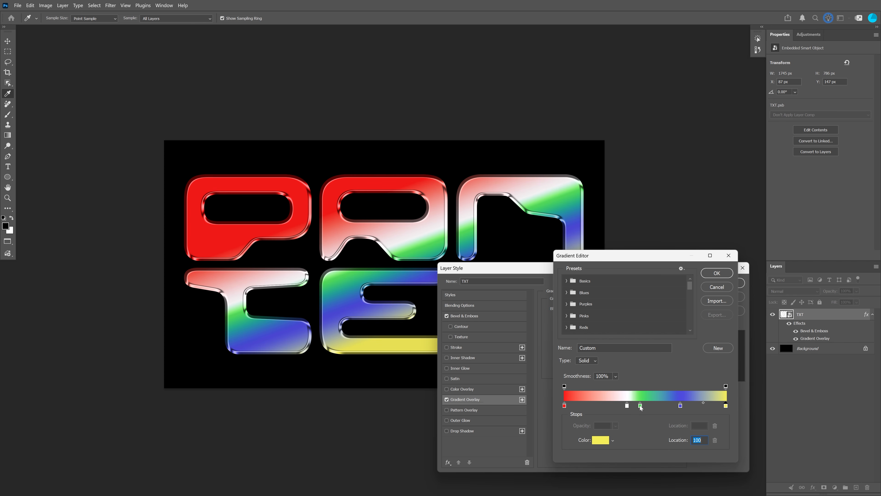
Move the gradient's white stop to location 43%, close to the green stop, and apply the edited gradient
left_click(640, 405)
left_click_drag(627, 405, 634, 405)
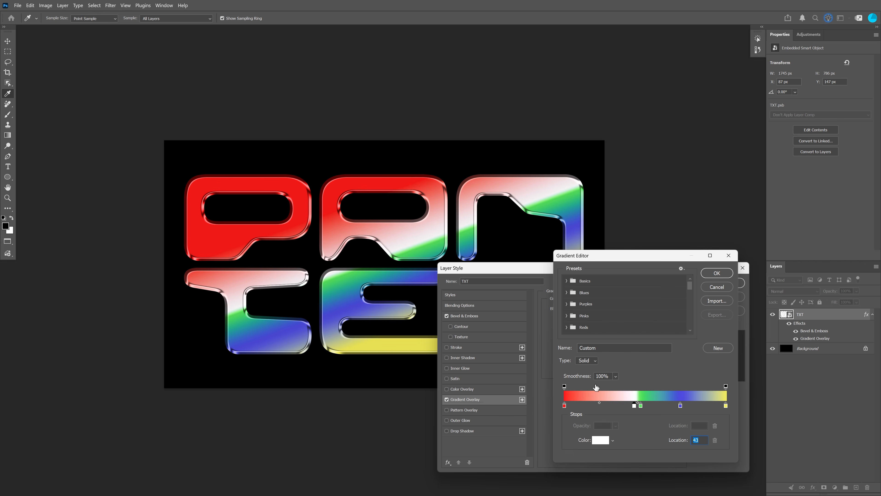
left_click(716, 273)
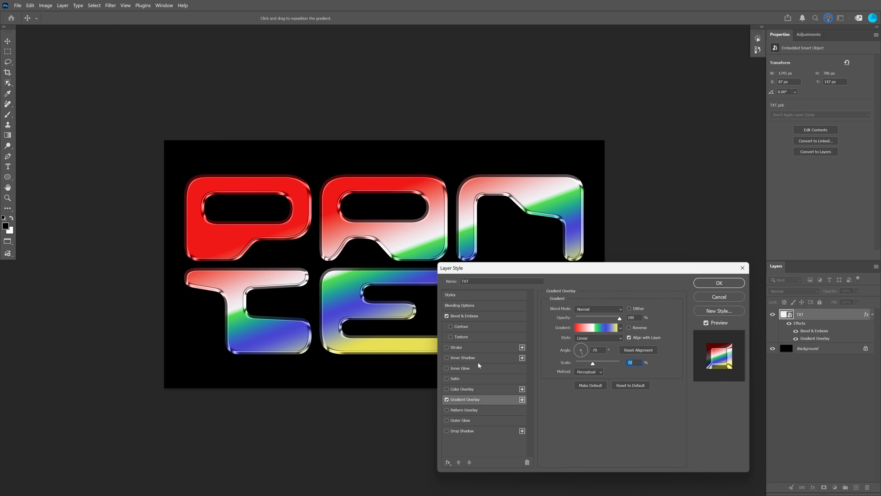
Add an Inner Shadow effect colored white, ffffff, with the Overlay blend mode
left_click(468, 357)
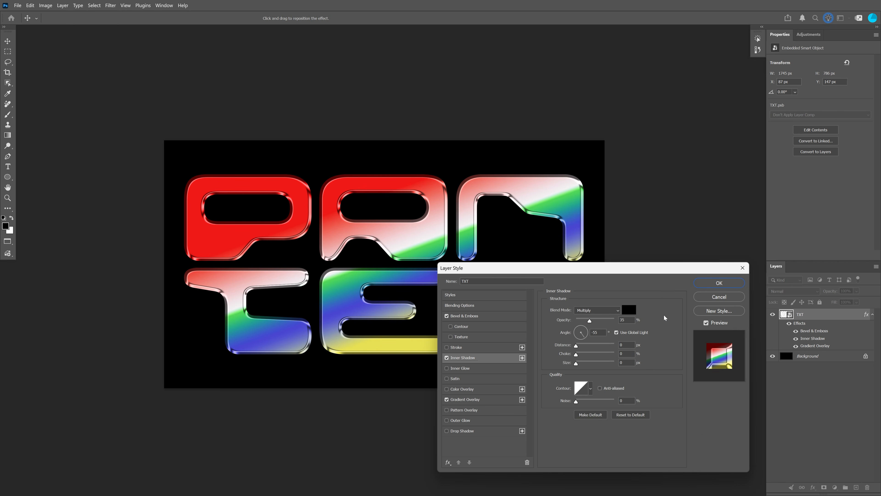
left_click(630, 310)
left_click(311, 242)
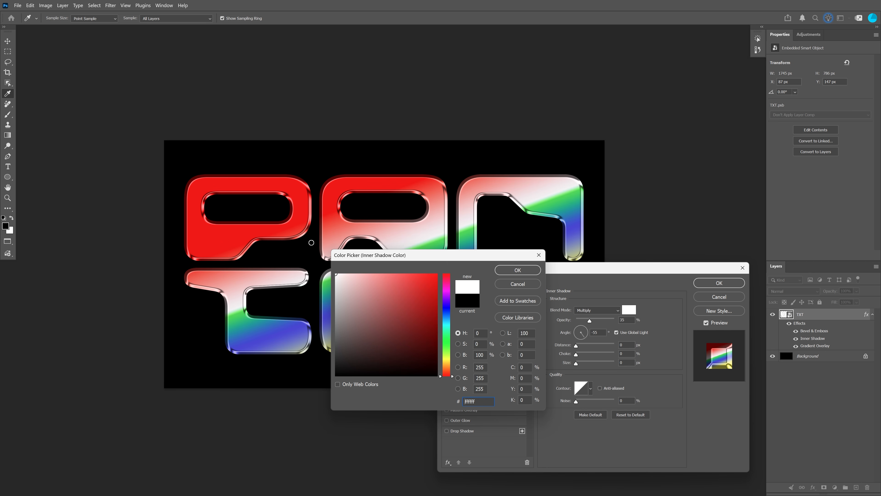
left_click(507, 270)
left_click(597, 310)
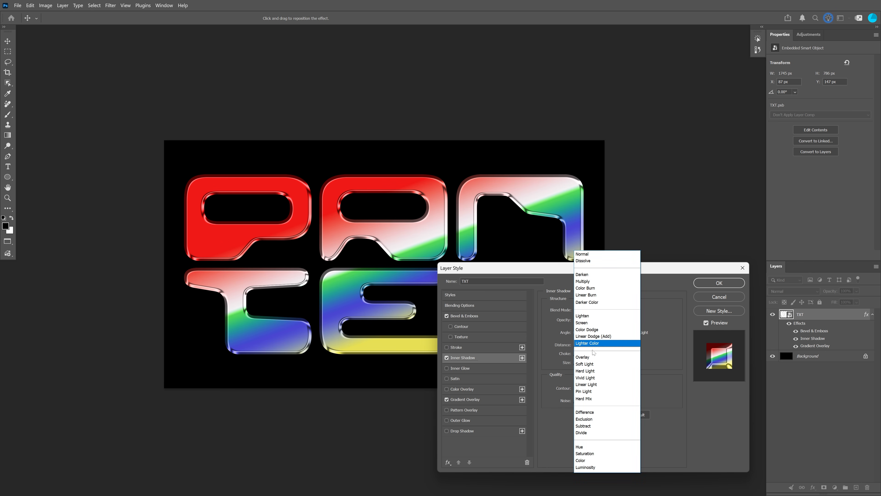
left_click(589, 358)
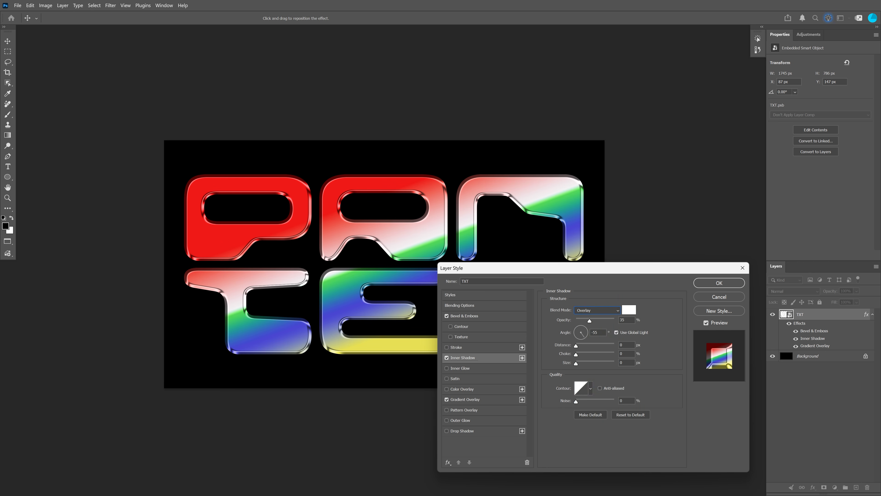
Set the inner shadow to 100% opacity, 18 px distance and 9 px size
left_click_drag(595, 320, 621, 320)
type("18")
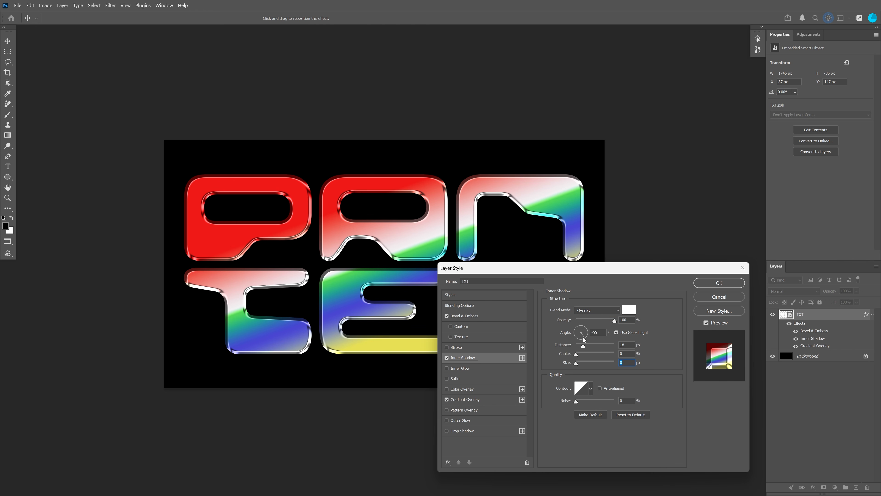
key("Tab")
key("Tab")
type("9")
Add a Satin effect with the Vivid Light blend mode at 18% opacity
left_click(468, 377)
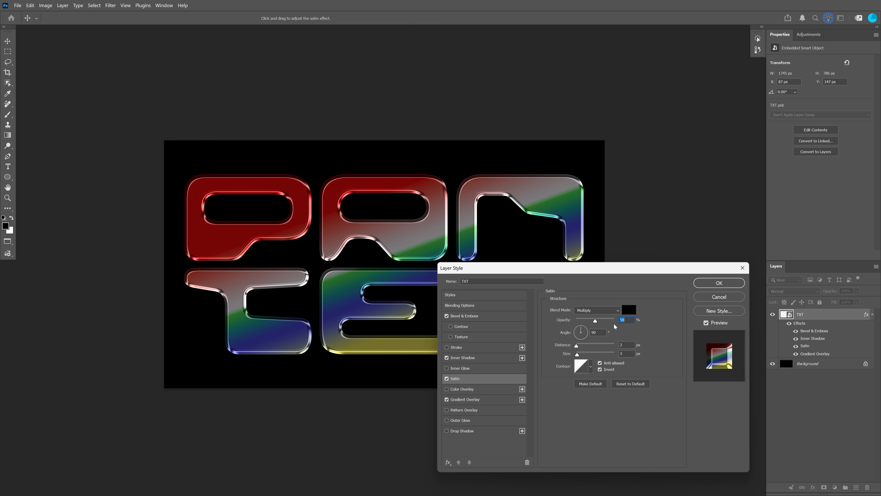
left_click(589, 311)
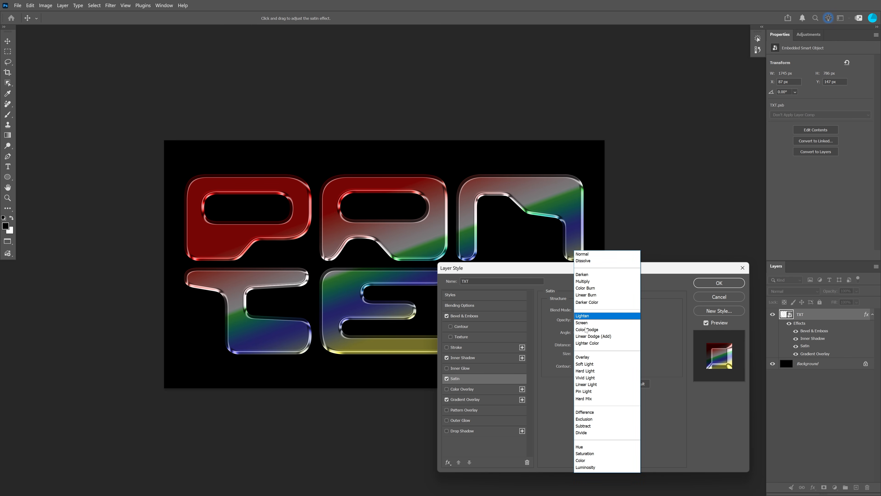
left_click(586, 377)
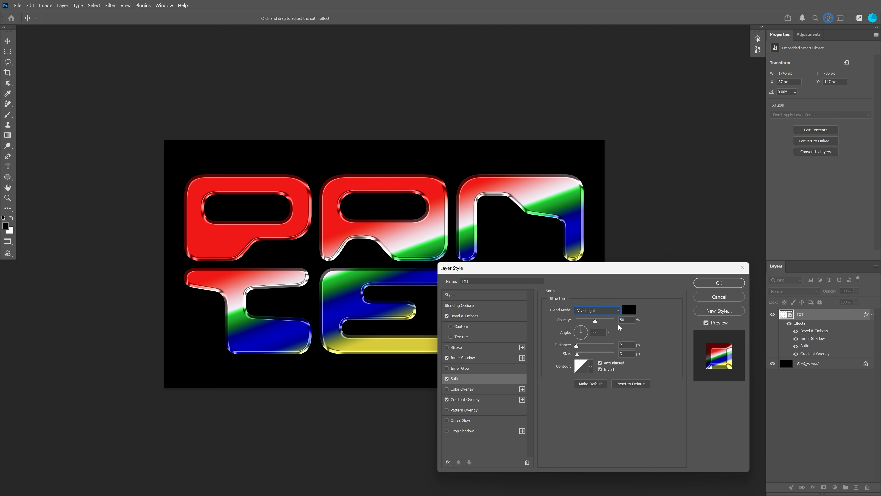
type("18")
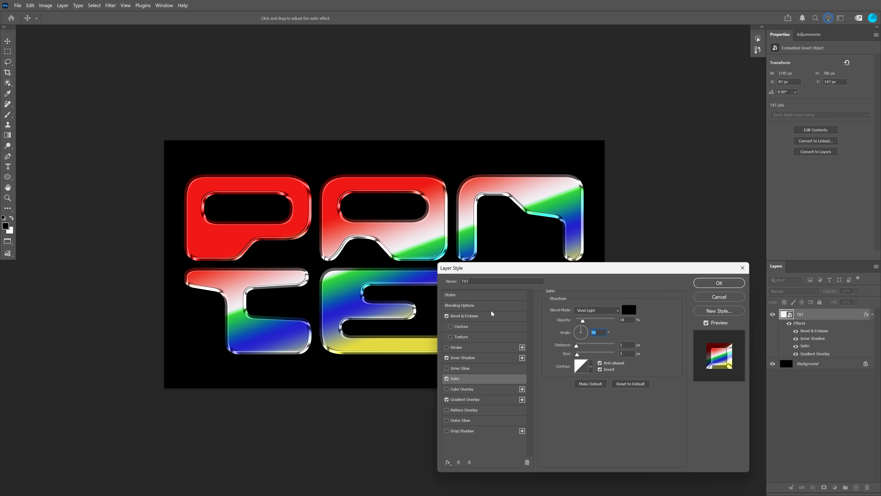
Set the satin effect's angle to -125°, distance to 4 px and size to 16 px
type("-125")
type("1")
type("6")
left_click(625, 345)
key("Up")
Give the satin effect the spiky multi-peak contour and apply the layer style
left_click(590, 369)
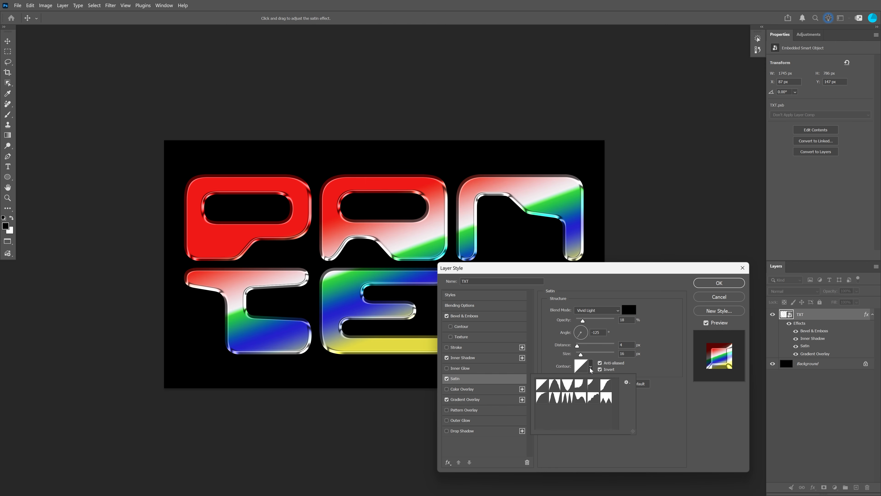
left_click(568, 401)
key("Return")
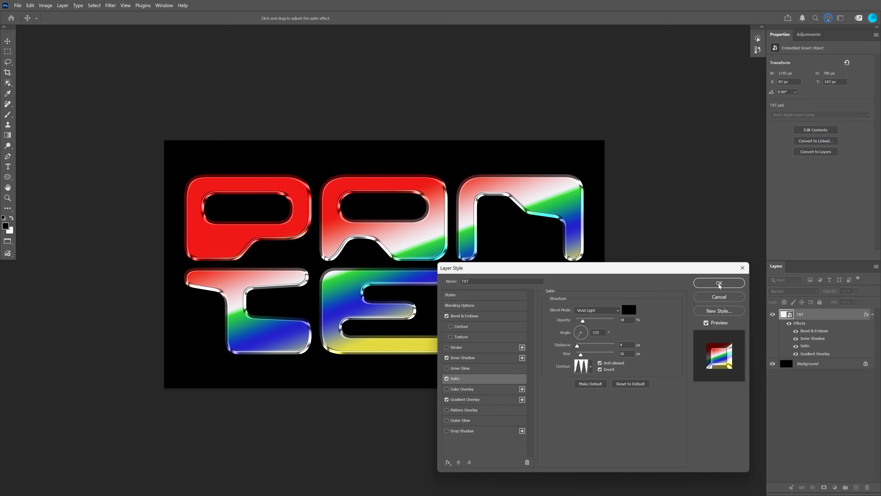
left_click(719, 283)
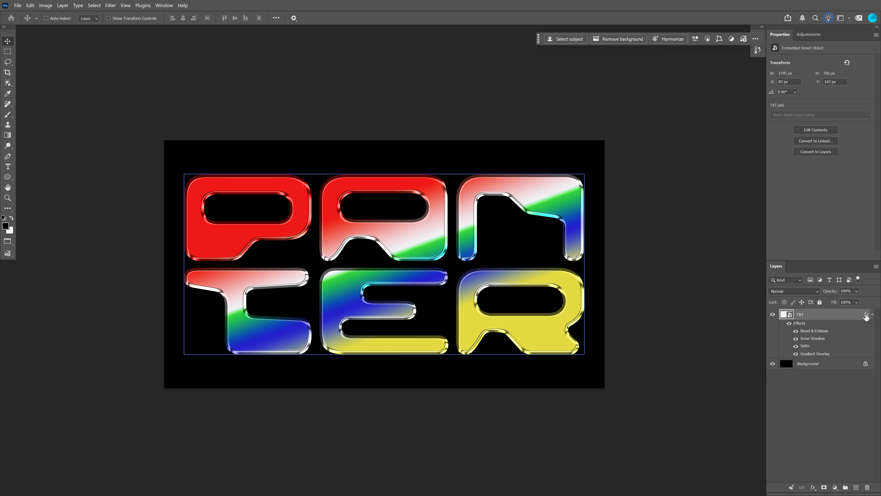
Collapse the TXT layer's effects list and duplicate the layer
left_click(872, 314)
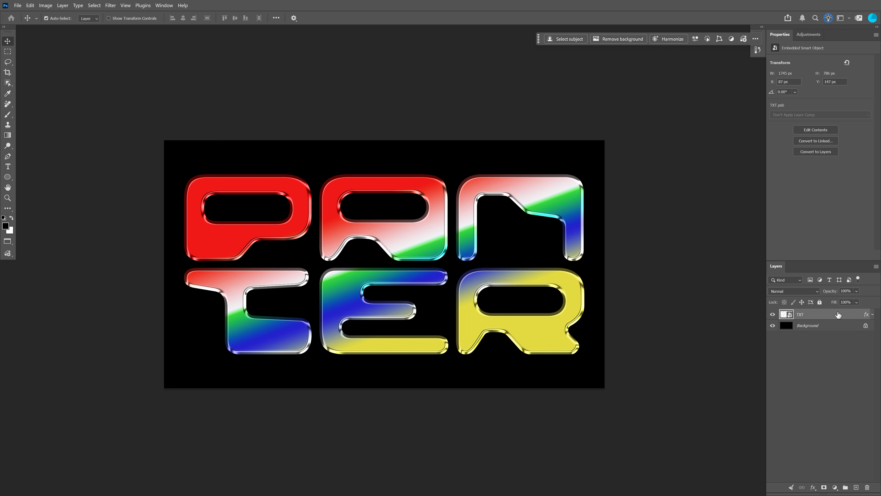
key("ctrl+j")
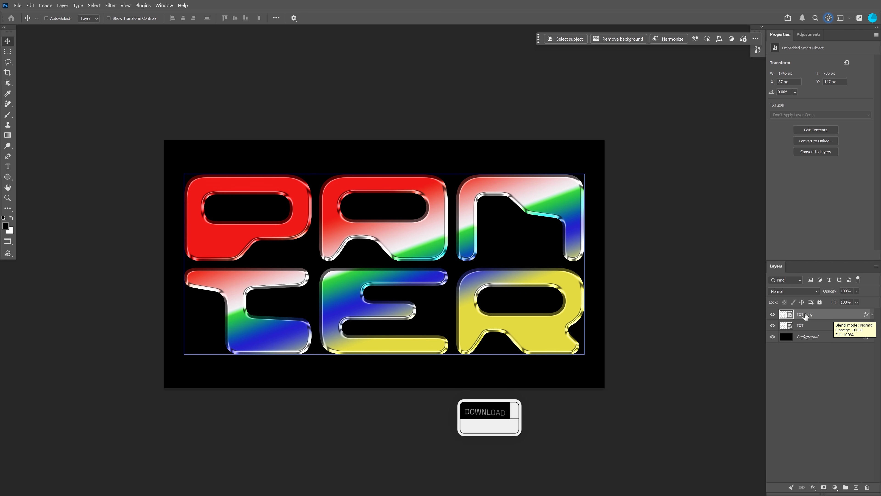
right_click(826, 316)
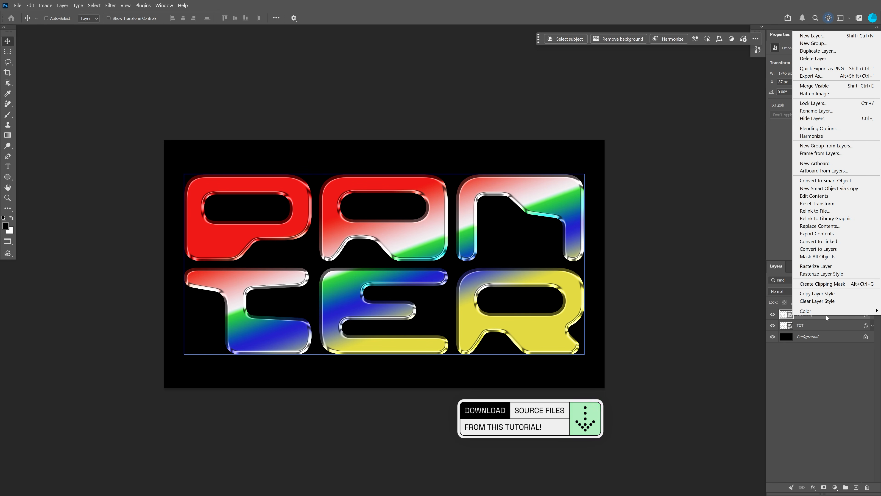
left_click(854, 182)
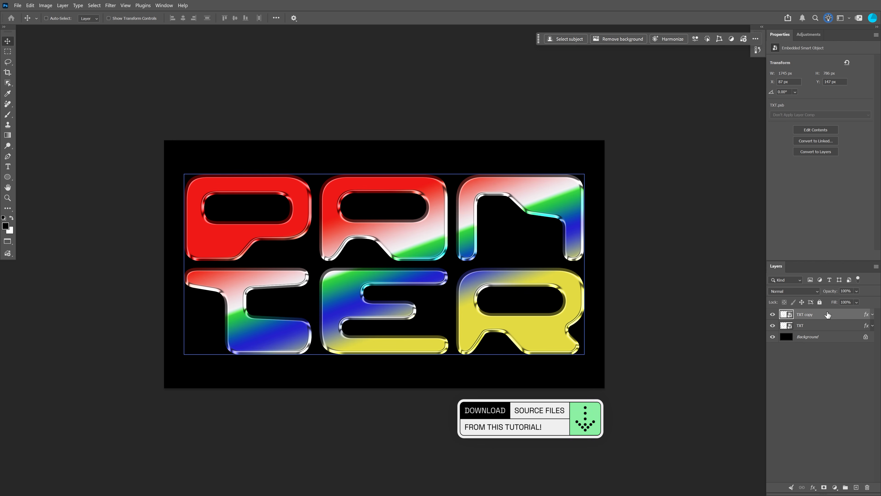
Set the TXT copy layer's Gradient Overlay to a -90° angle and 120% scale
double_click(834, 314)
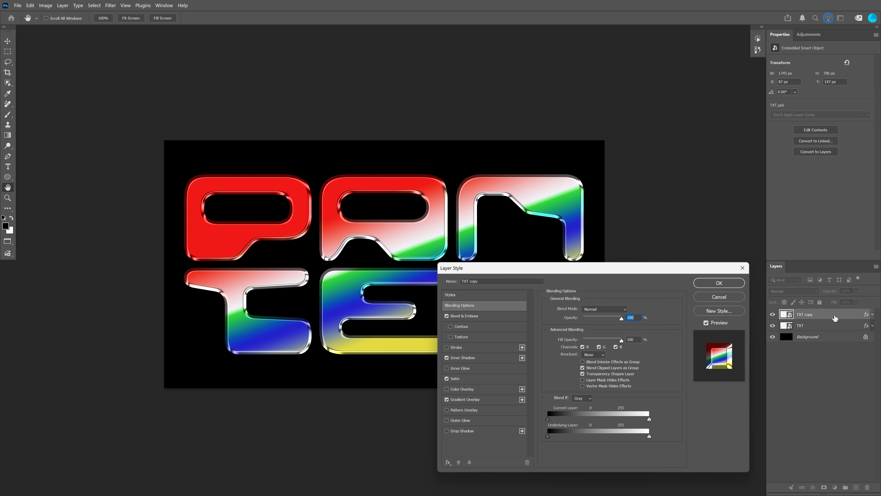
left_click(473, 401)
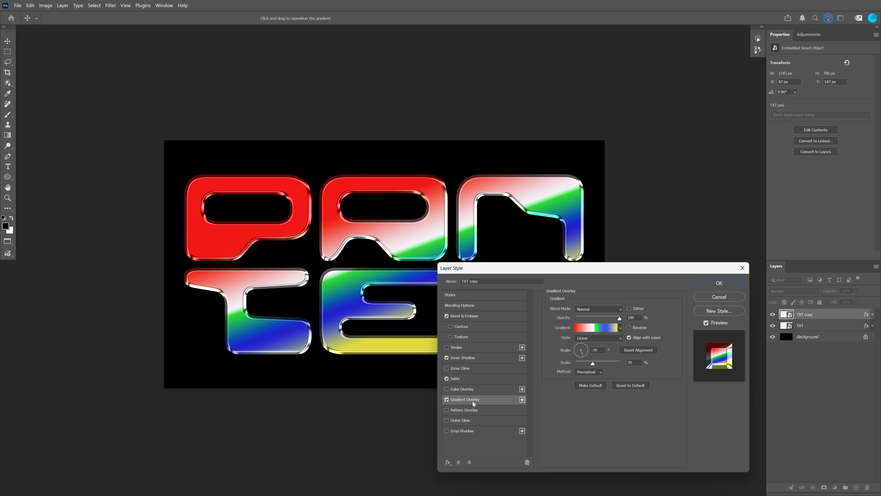
left_click_drag(598, 350, 593, 350)
type("90")
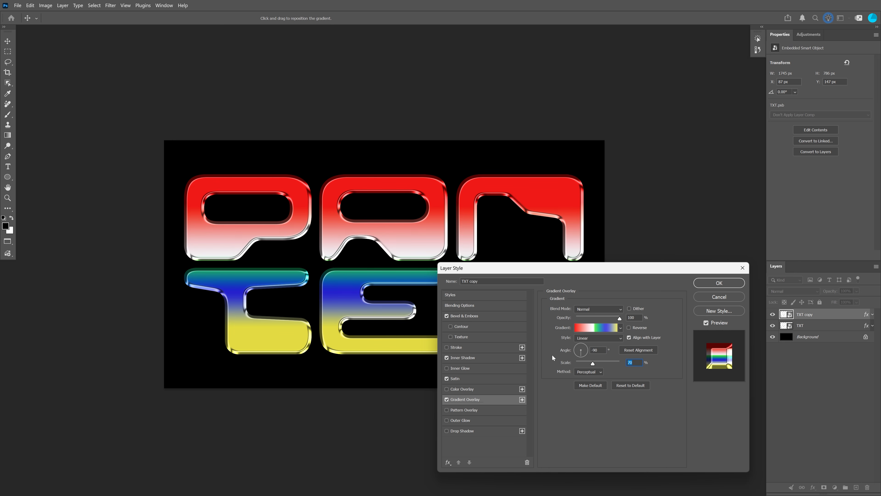
type("120")
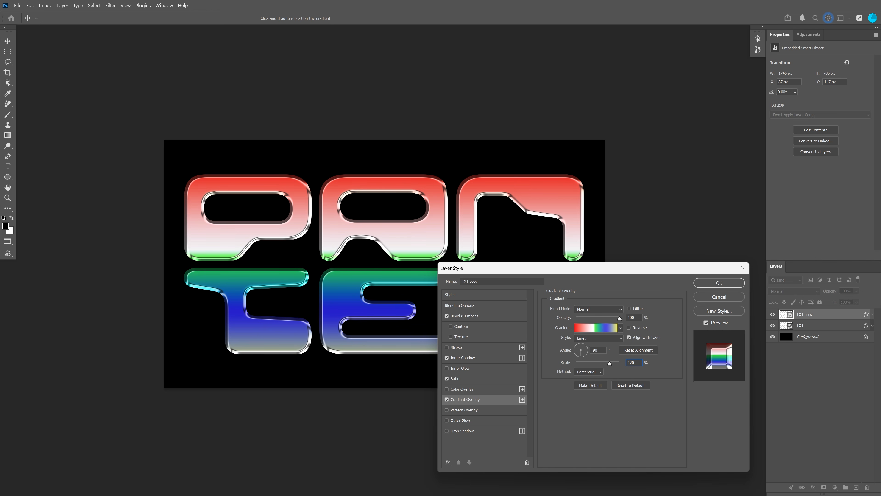
Copy the overlay gradient's green stop to location 0% and color the copy light green, 63ff5f
left_click(599, 330)
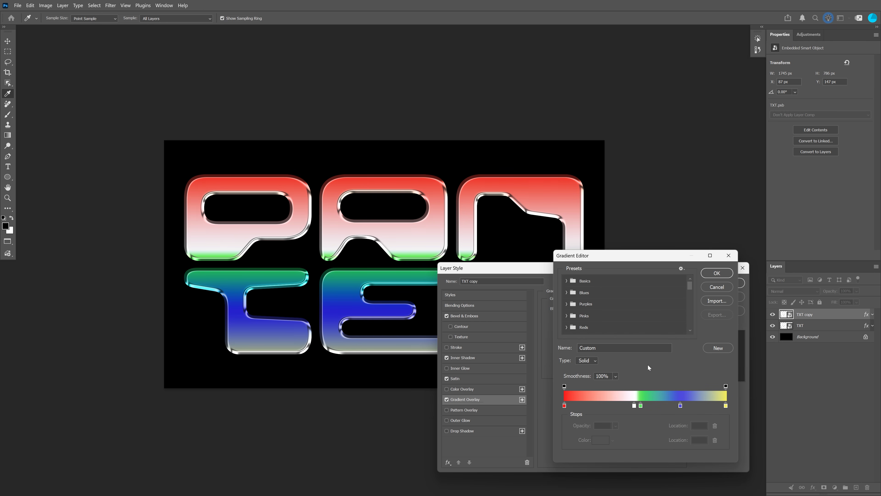
key("alt")
left_click_drag(642, 407, 564, 406)
double_click(565, 406)
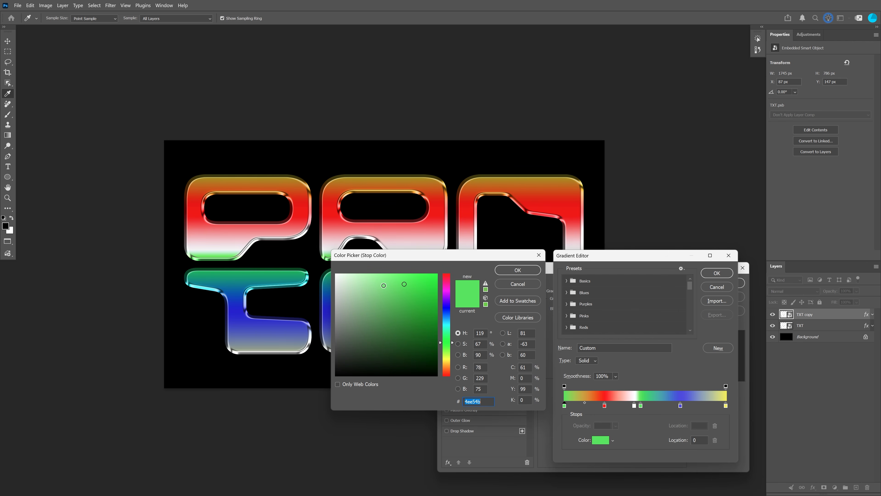
left_click(383, 286)
left_click(393, 277)
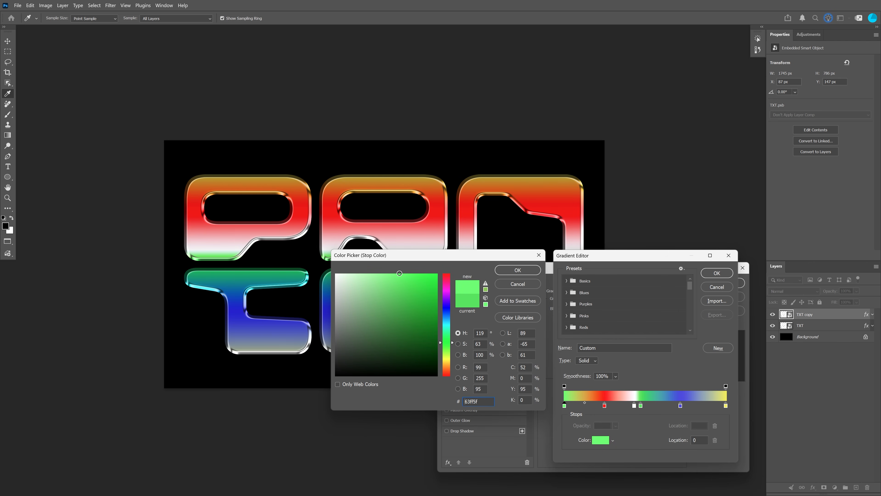
key("Return")
Move the gradient's red stop to location 24% and recolor it light purple
left_click(605, 406)
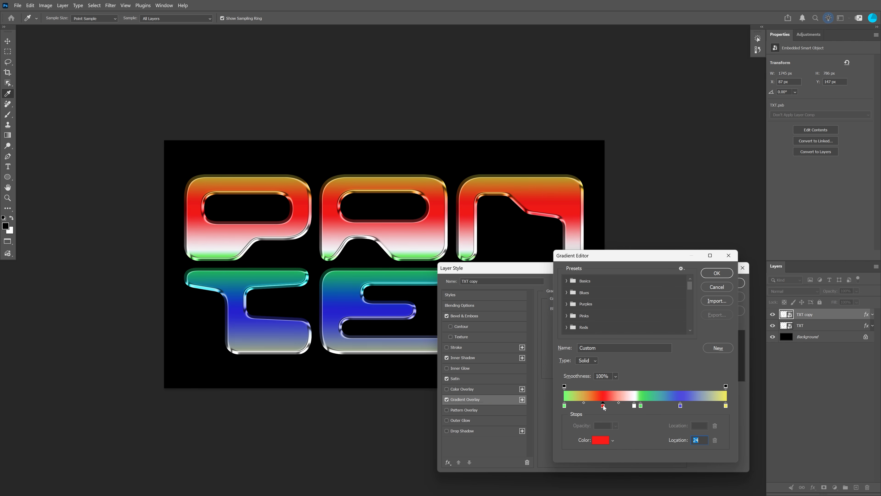
double_click(603, 406)
left_click(448, 297)
left_click(522, 272)
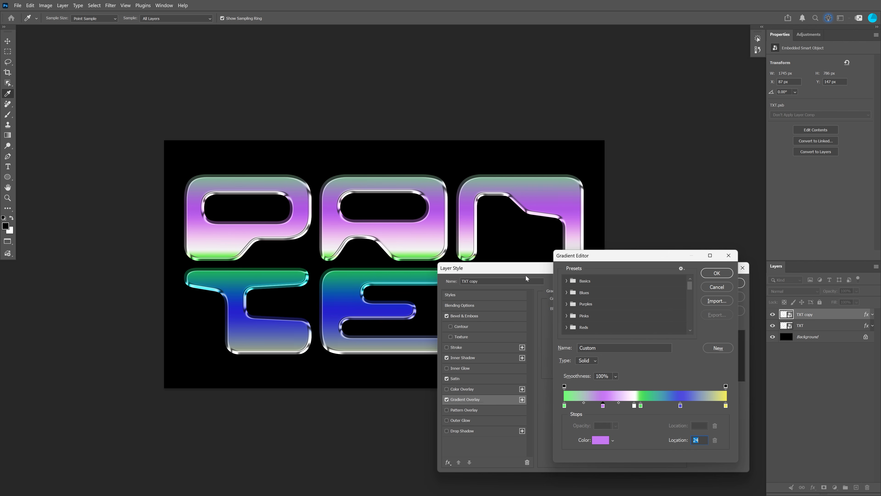
Swap the gradient's green and blue stops, placing the blue one at 47%, and recolor it cyan, 43deff
left_click(641, 406)
mouse_move(641, 406)
left_mouse_down()
mouse_move(683, 406)
mouse_move(641, 409)
left_mouse_up()
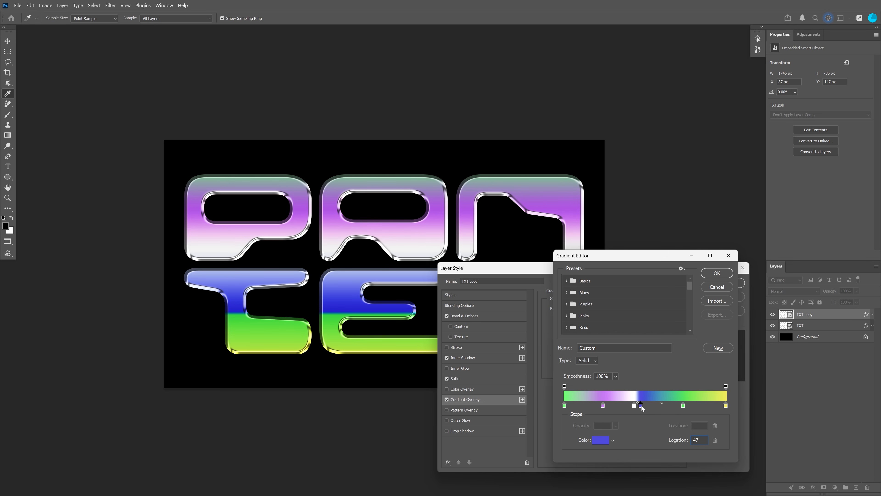
double_click(642, 408)
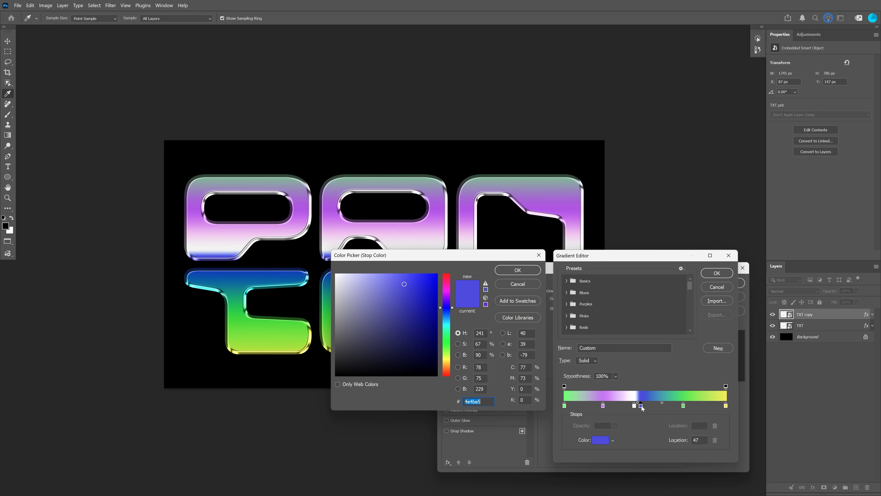
left_click(447, 322)
left_click_drag(410, 284, 411, 275)
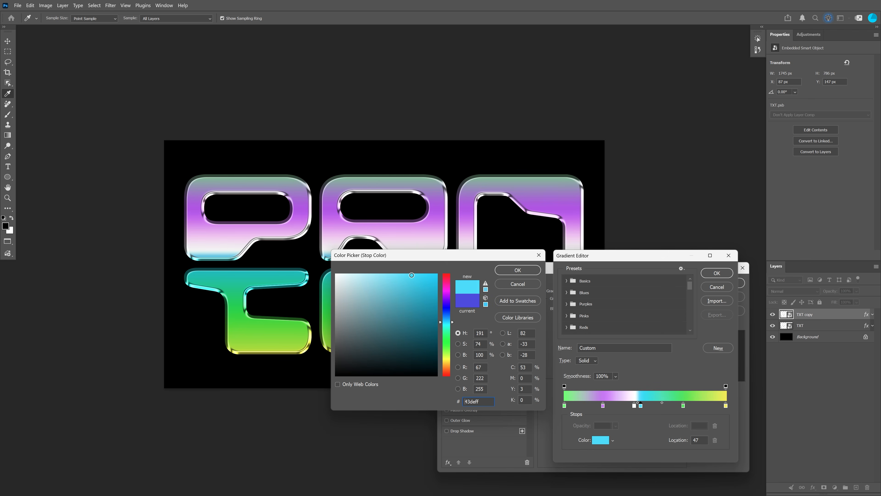
left_click(518, 270)
Color the gradient's yellow end stop white, ffffff, and apply the gradient and layer style
double_click(726, 405)
left_click_drag(350, 299, 335, 272)
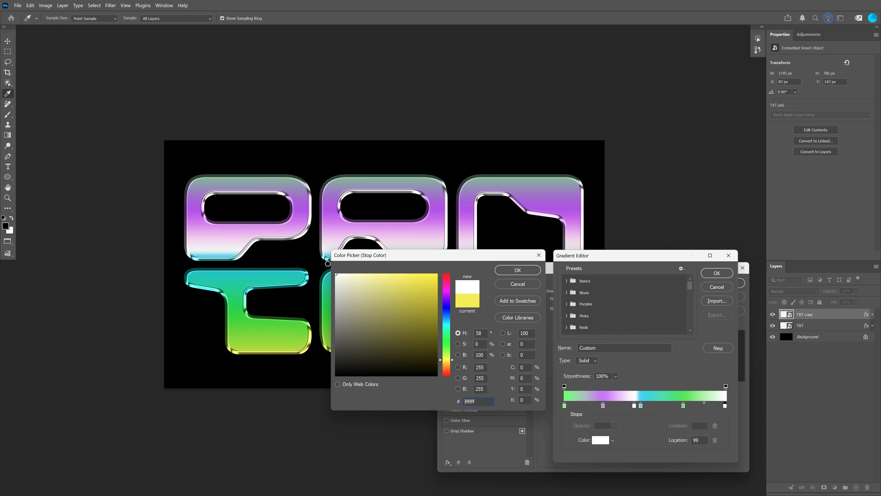
left_click(514, 270)
left_click(716, 274)
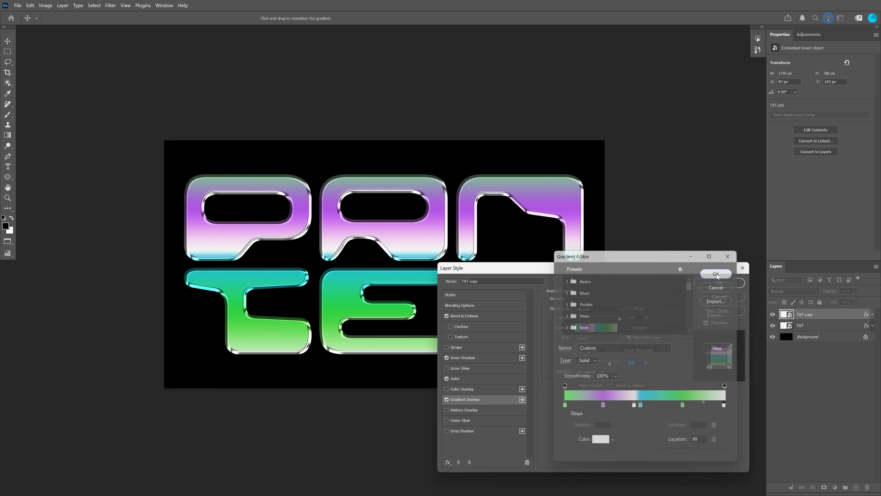
left_click(719, 283)
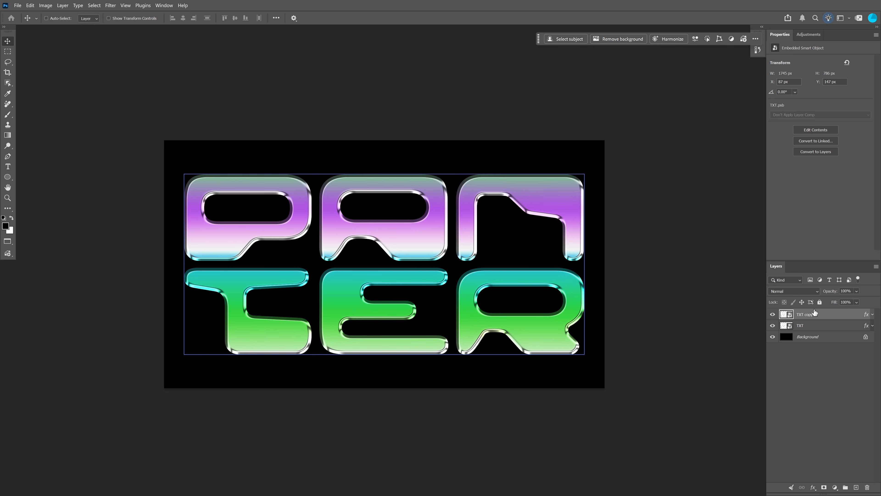
Convert the TXT copy layer to a smart object and set its blend mode to Multiply
right_click(824, 315)
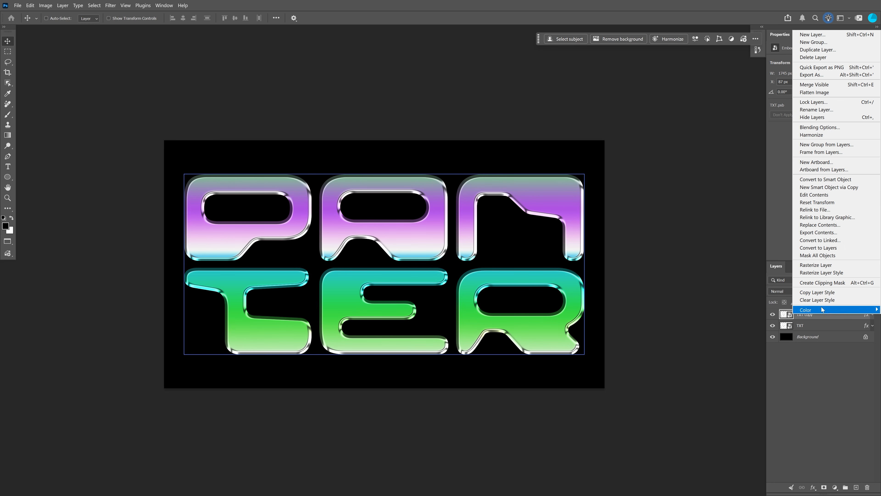
left_click(865, 183)
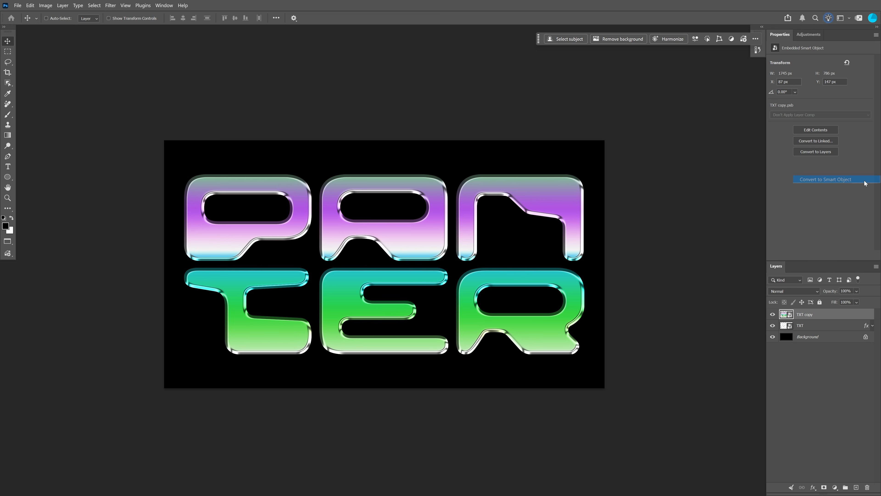
left_click(786, 291)
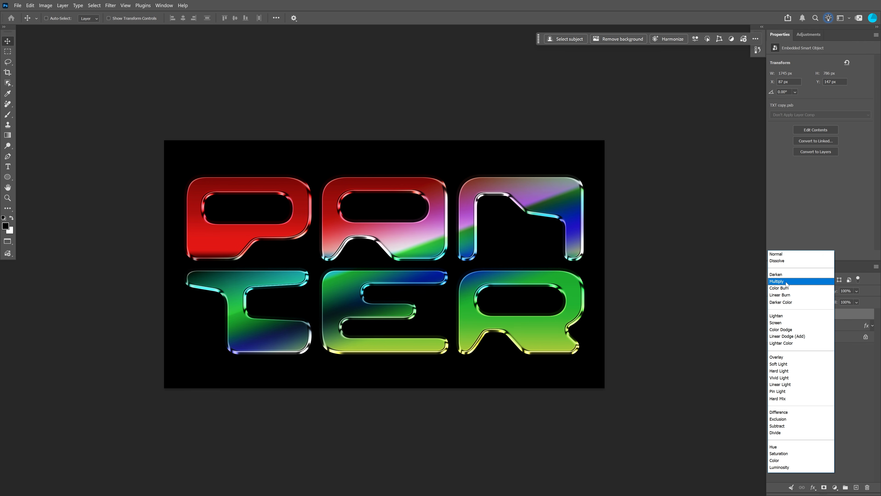
left_click(786, 281)
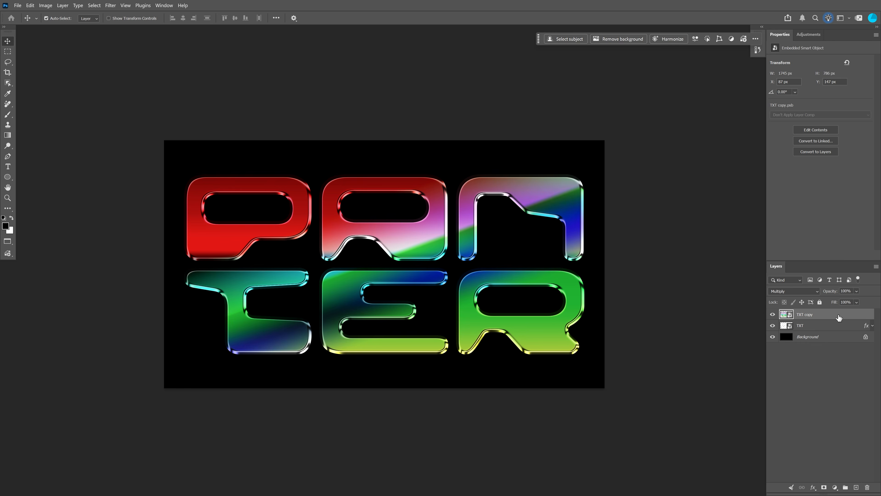
Duplicate the TXT copy layer and set the duplicate's blend mode to Soft Light
key("ctrl+j")
left_click(791, 292)
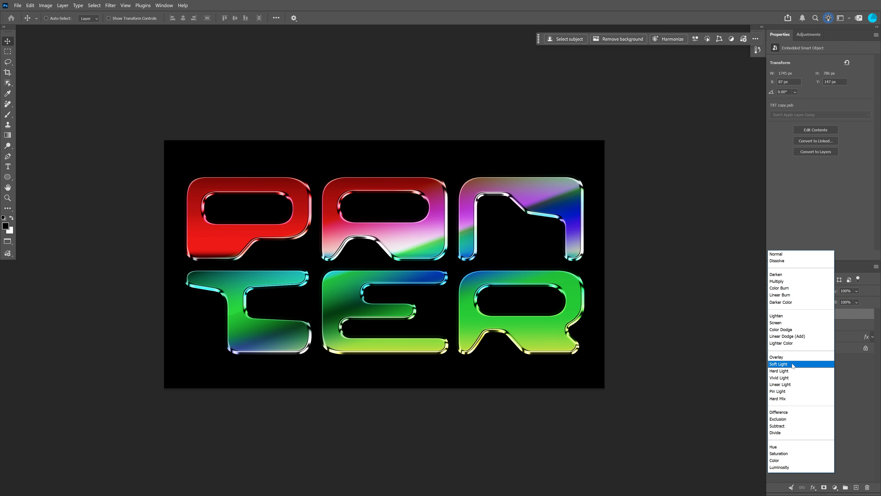
left_click(792, 364)
Add a Gradient Map adjustment layer, move its black stop to location 9% and color it yellow, f6dd37
left_click(813, 37)
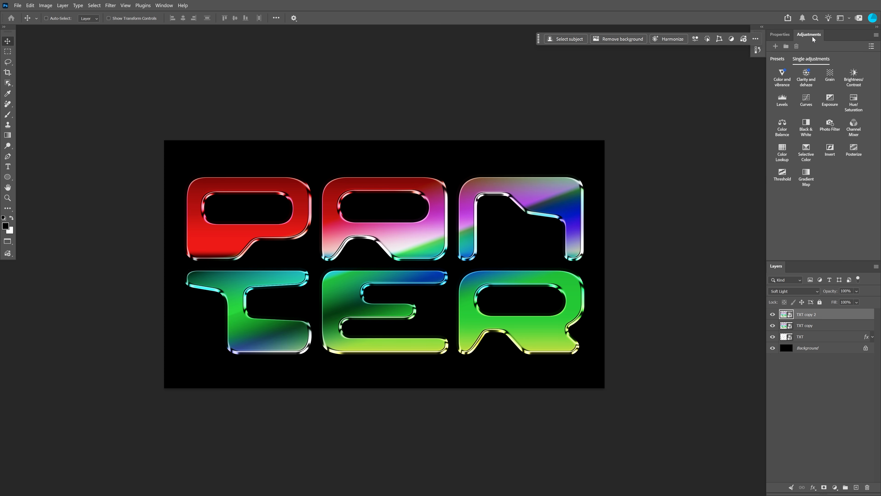
left_click(806, 179)
left_click(810, 65)
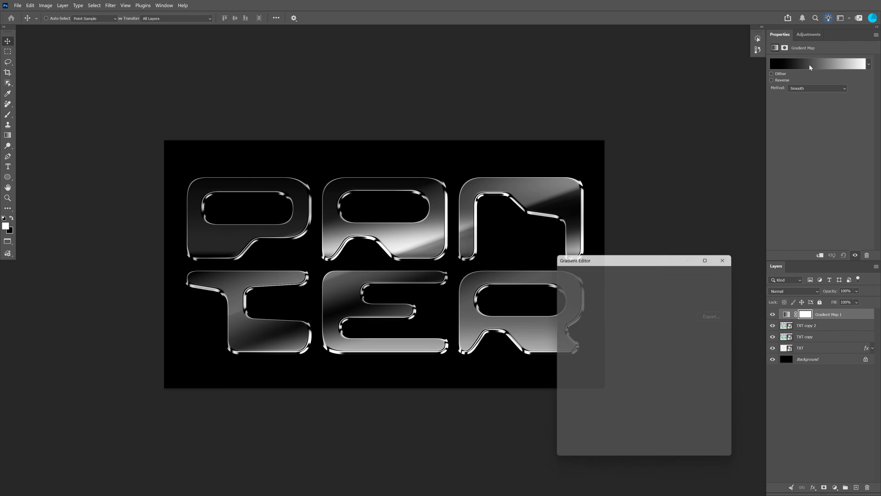
left_click_drag(565, 405, 578, 405)
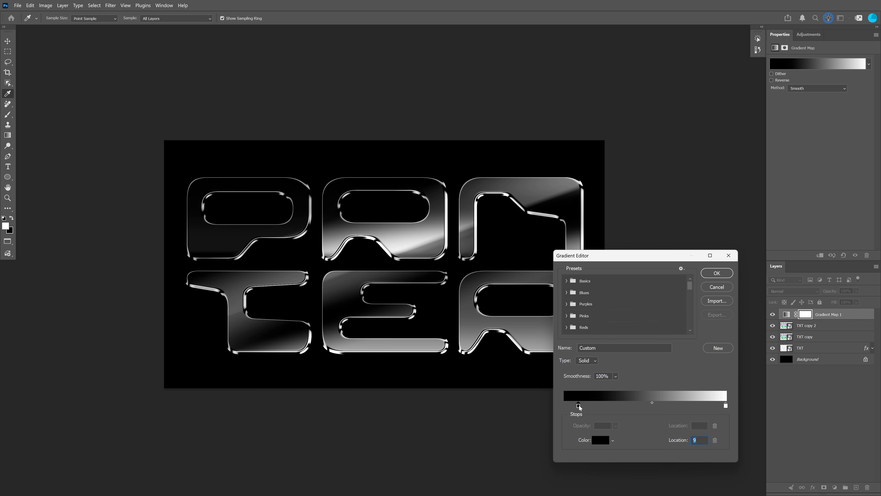
double_click(579, 405)
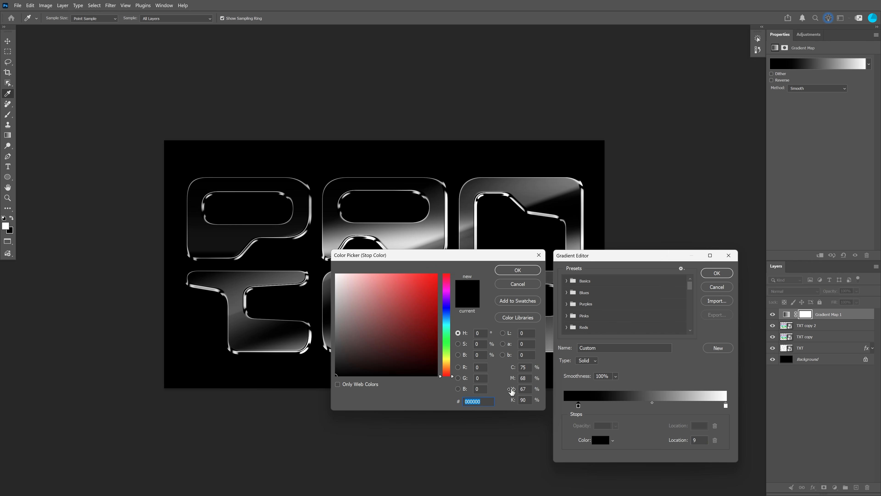
type("e8cb07")
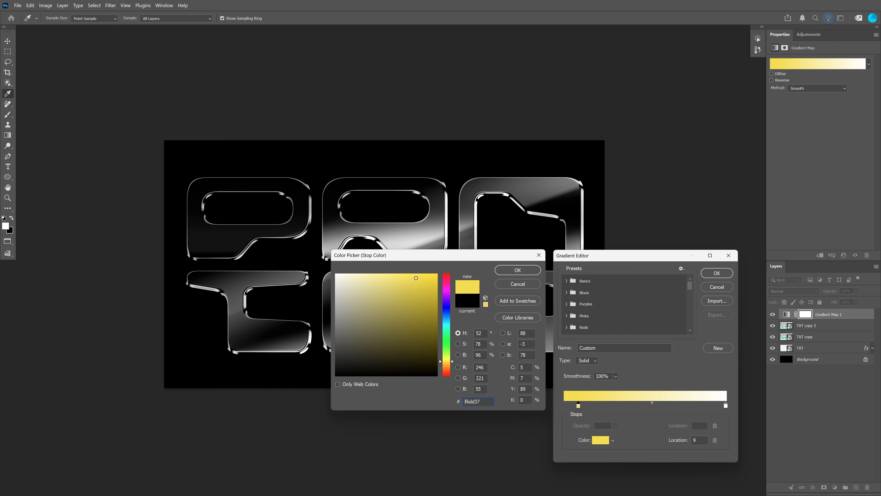
key("Return")
Add a gradient map stop at location 33% and color it dark purple, 330977
left_click(616, 404)
left_click(601, 440)
type("2c0c92")
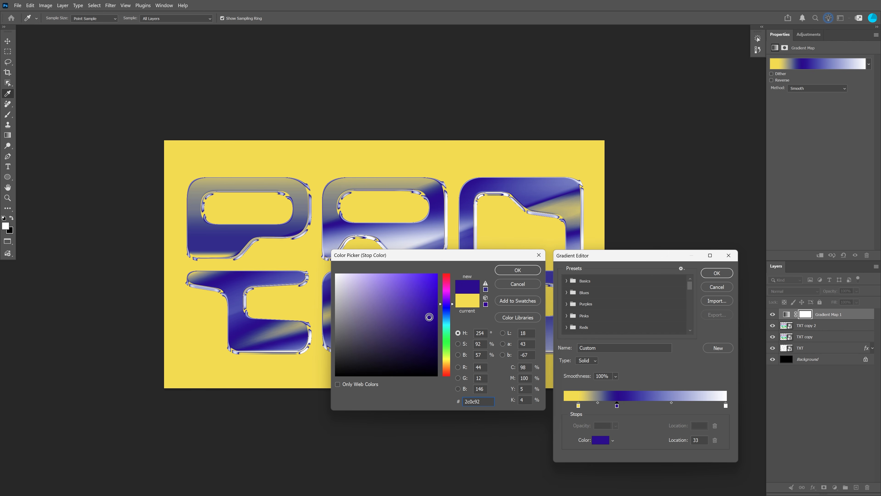
left_click_drag(446, 305, 447, 301)
left_click(429, 327)
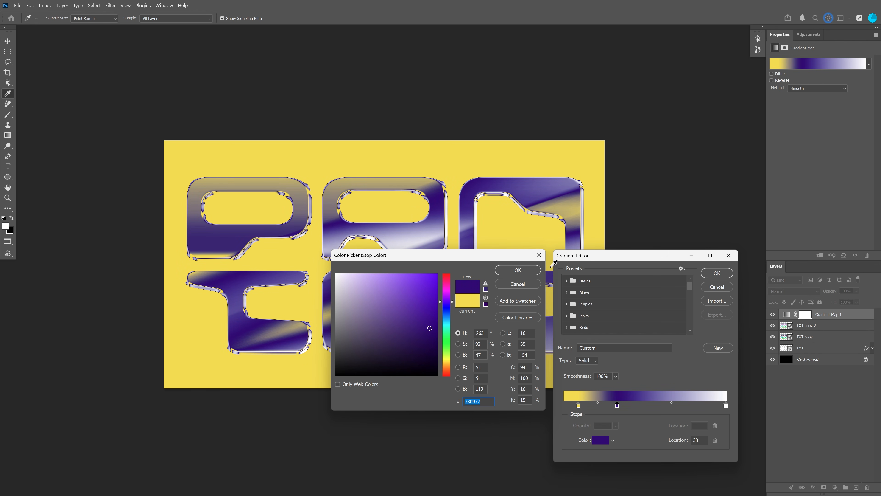
key("Return")
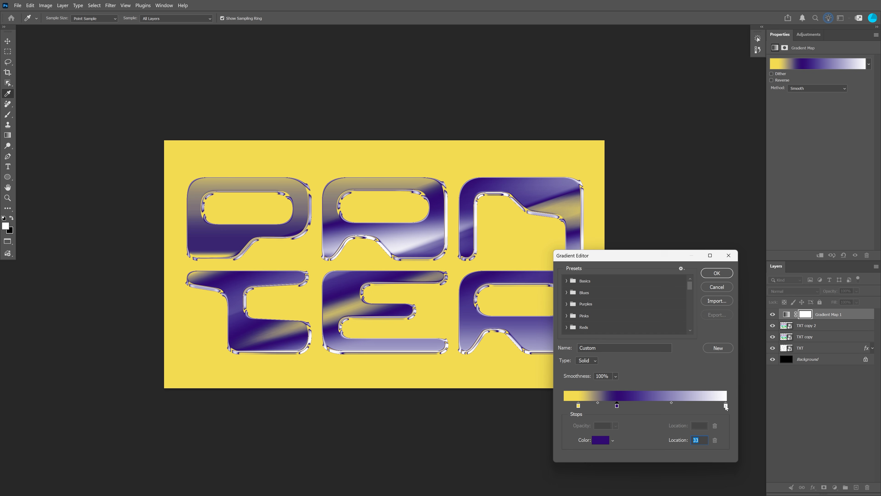
Move the gradient map's white stop to location 56% colored bright orange, and set the adjustment layer's blend mode to Color
left_click_drag(726, 405, 655, 404)
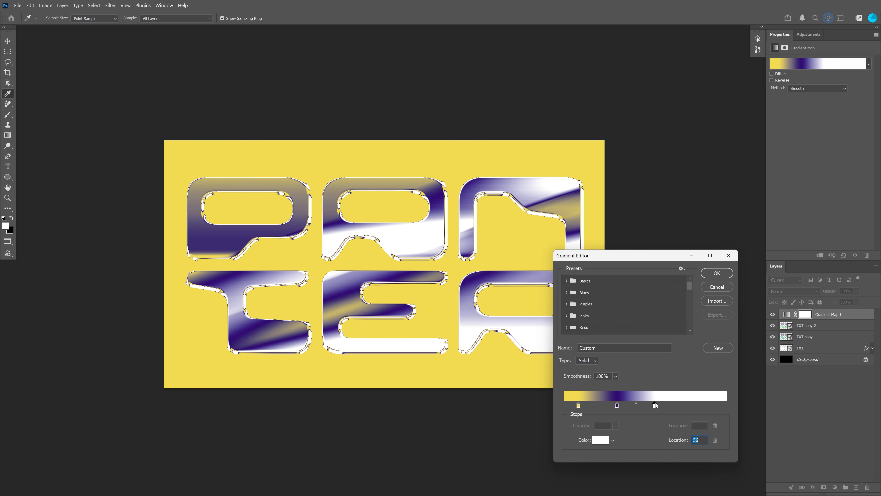
double_click(655, 404)
left_click(447, 368)
left_click_drag(427, 302, 436, 275)
left_click(445, 370)
left_click(517, 270)
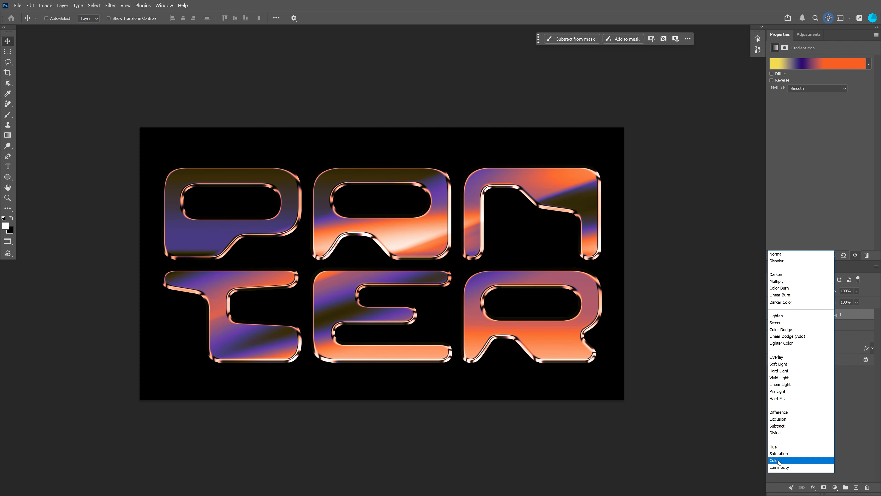
left_click(776, 460)
Set the angle of the TXT layer's Gradient Overlay effect to -62°
left_click(803, 348)
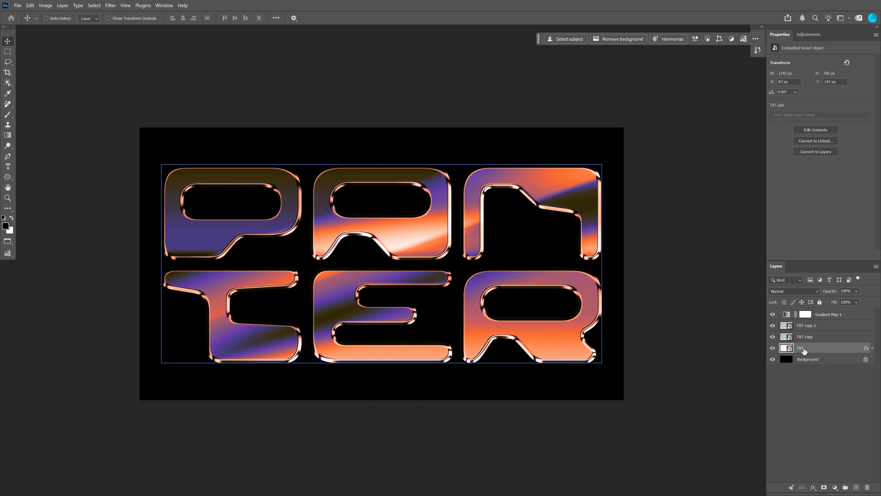
left_click(871, 349)
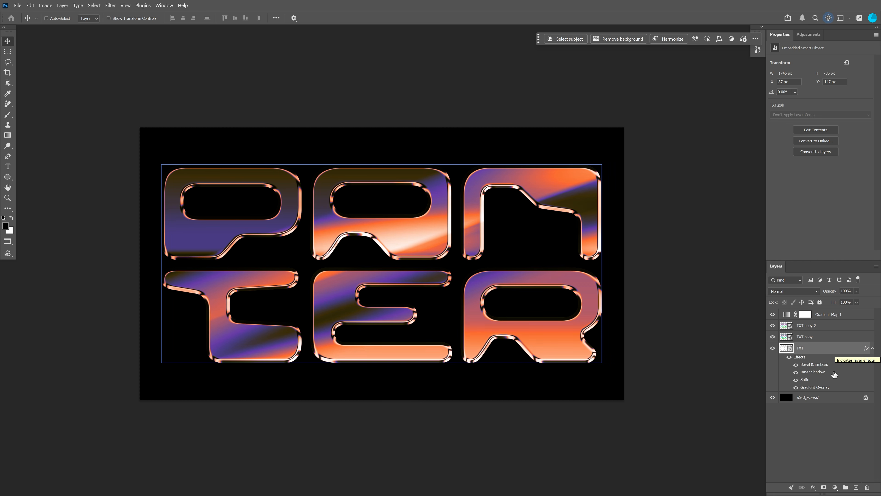
double_click(815, 388)
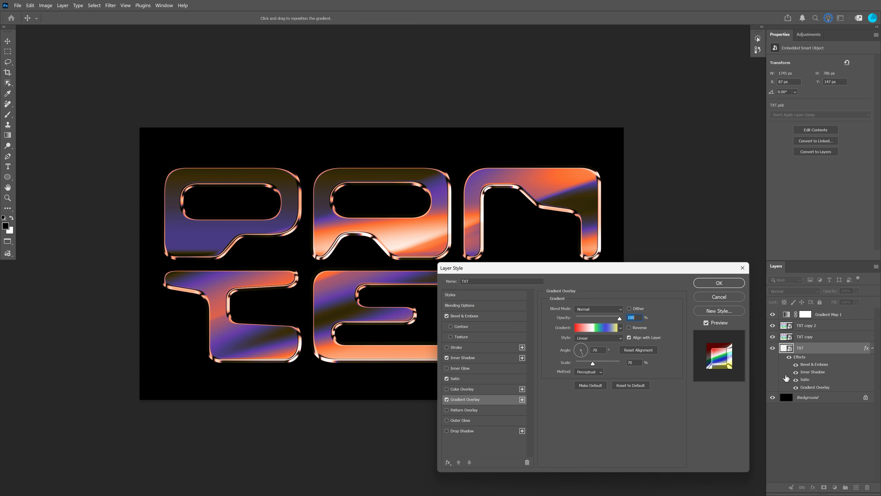
left_click_drag(678, 370, 675, 369)
left_click_drag(674, 284, 772, 240)
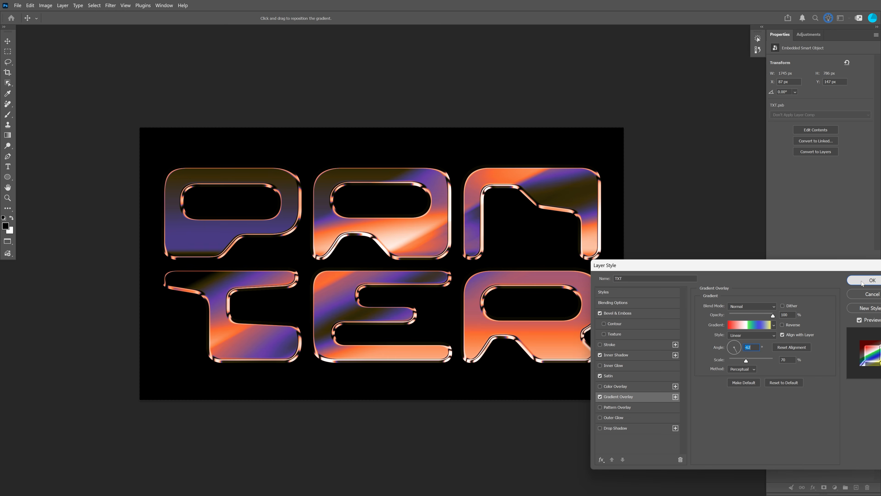
left_click(861, 280)
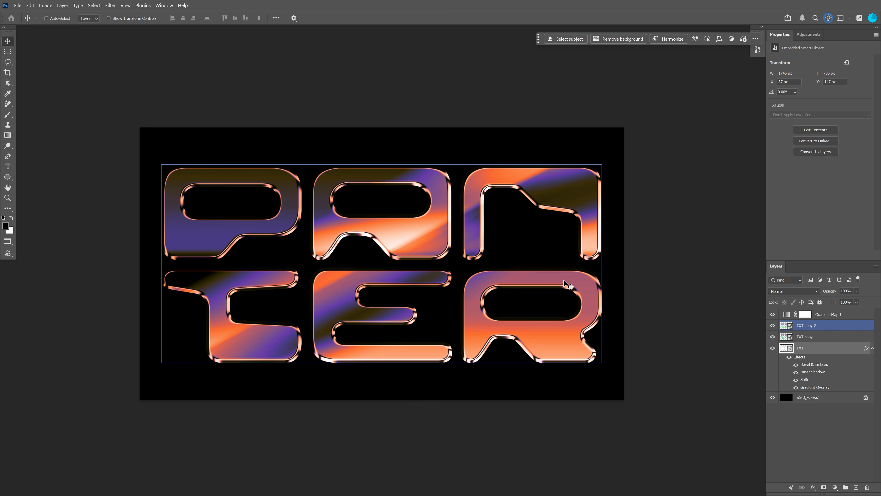
Add a Curves adjustment layer above the gradient map and shape its curve to deepen the shadows and boost contrast
left_click(836, 314)
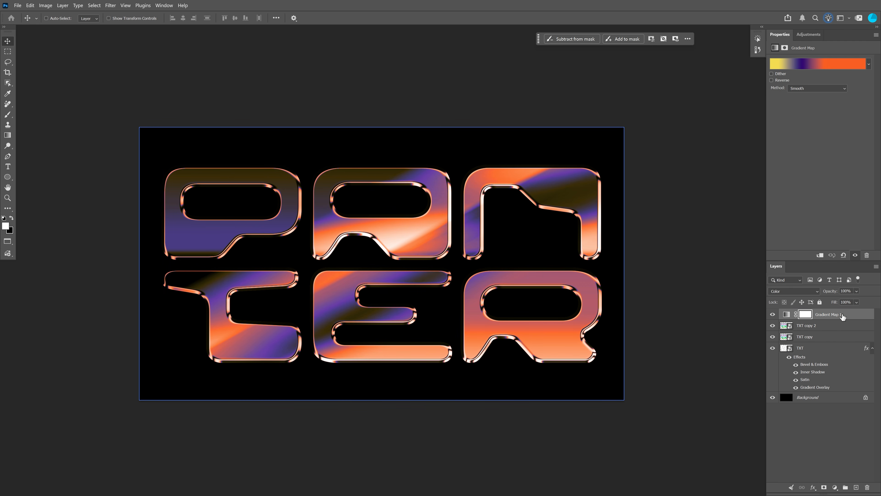
left_click(806, 39)
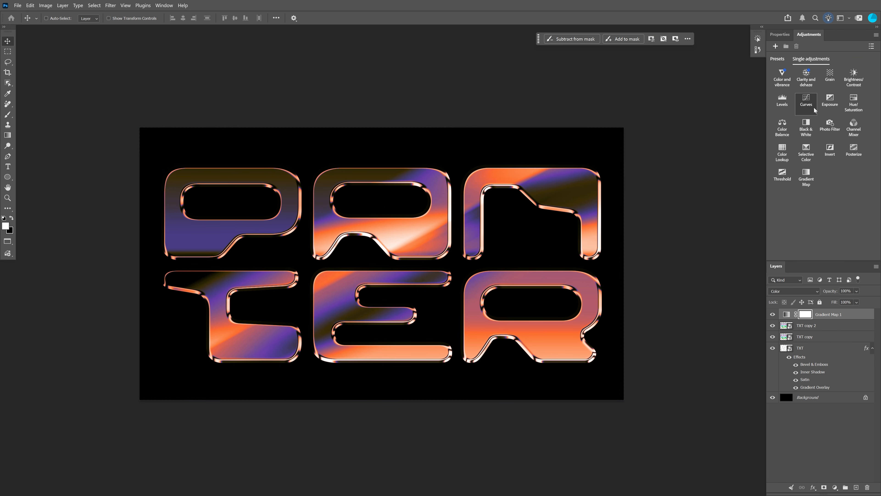
left_click(806, 101)
left_click_drag(817, 134, 837, 109)
Add a Grain adjustment layer above the curves layer and set its amount to 22
left_click(816, 33)
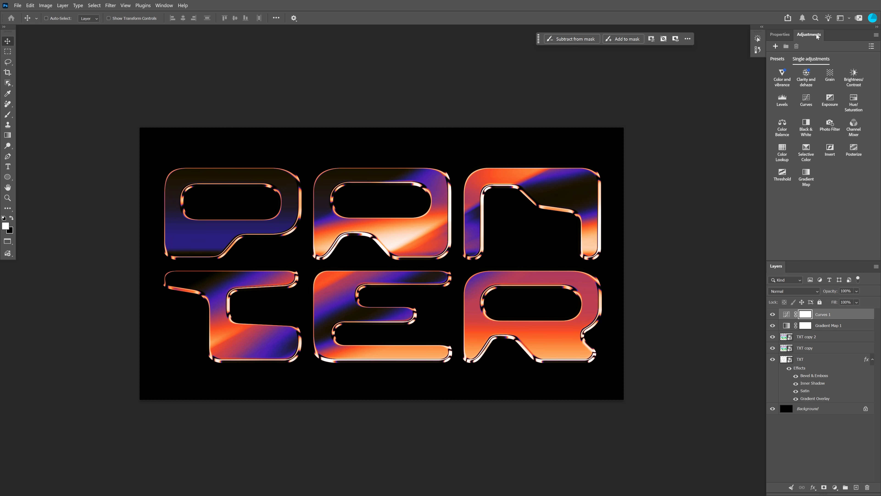
left_click(833, 80)
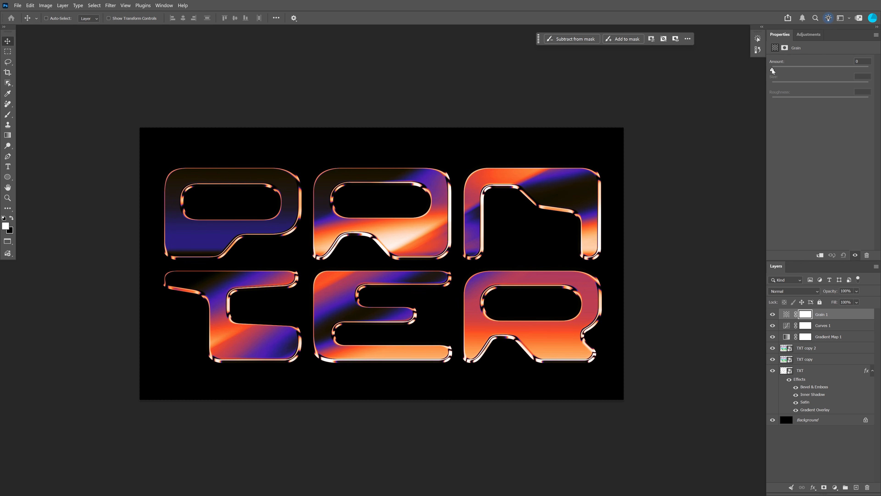
left_click_drag(777, 69, 779, 71)
left_click_drag(779, 70, 793, 70)
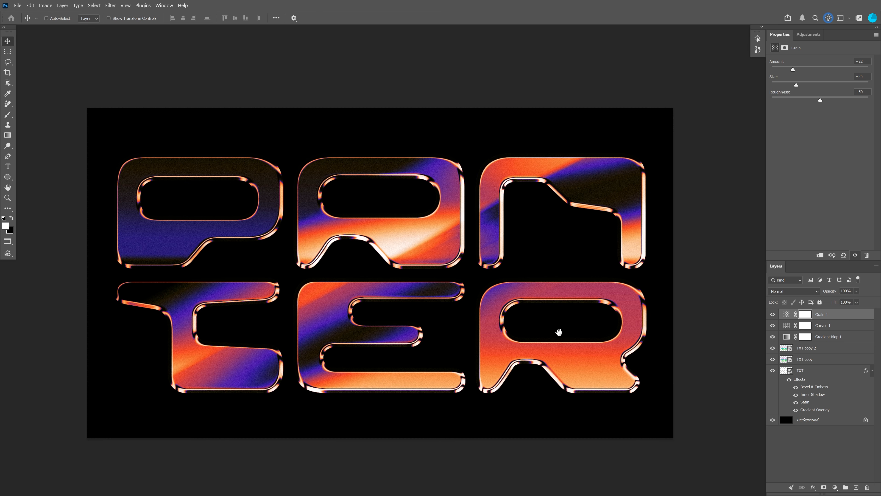
left_click_drag(557, 332, 562, 330)
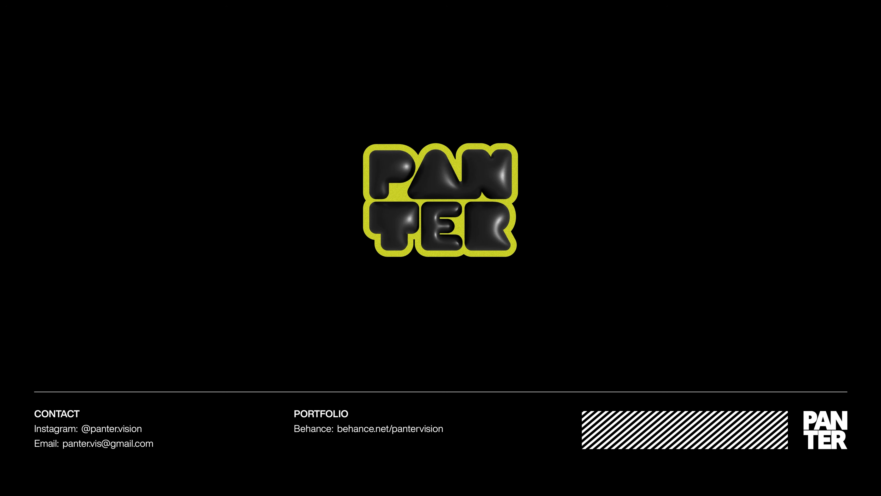